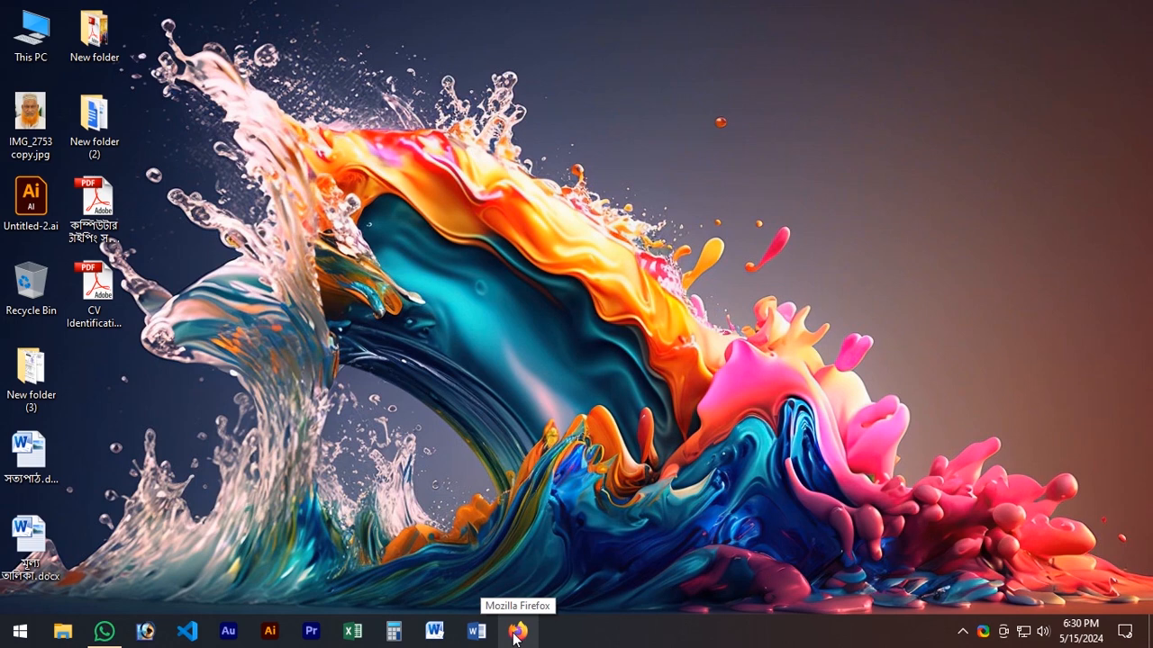
Step: Launch Google Chrome from the installed applications
{"action": "left_click", "coordinate": [516, 633]}
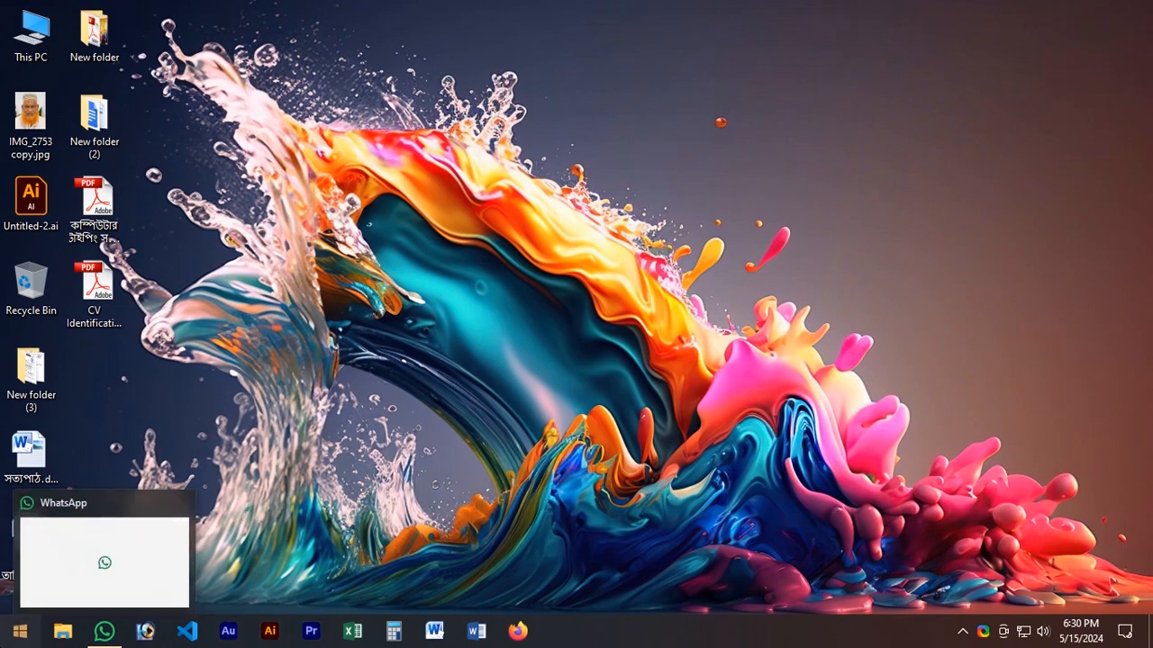
{"action": "left_click", "coordinate": [19, 633]}
{"action": "scroll", "coordinate": [85, 358], "scroll_direction": "down", "scroll_amount": 5}
{"action": "scroll", "coordinate": [90, 378], "scroll_direction": "down", "scroll_amount": 3}
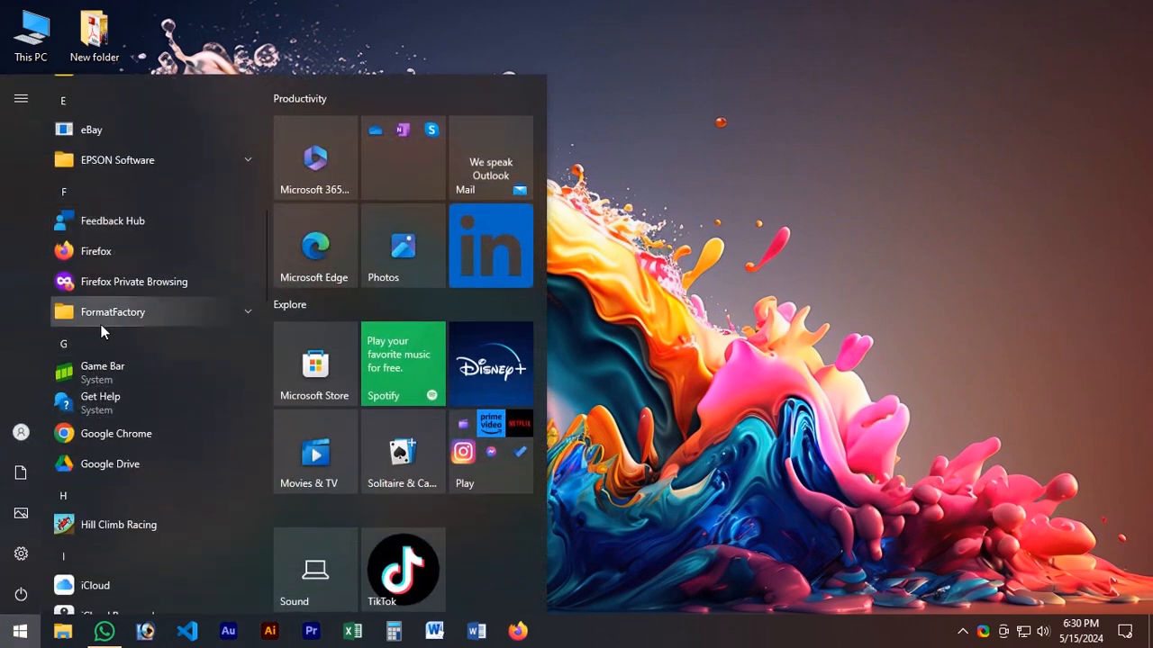
{"action": "left_click", "coordinate": [99, 433]}
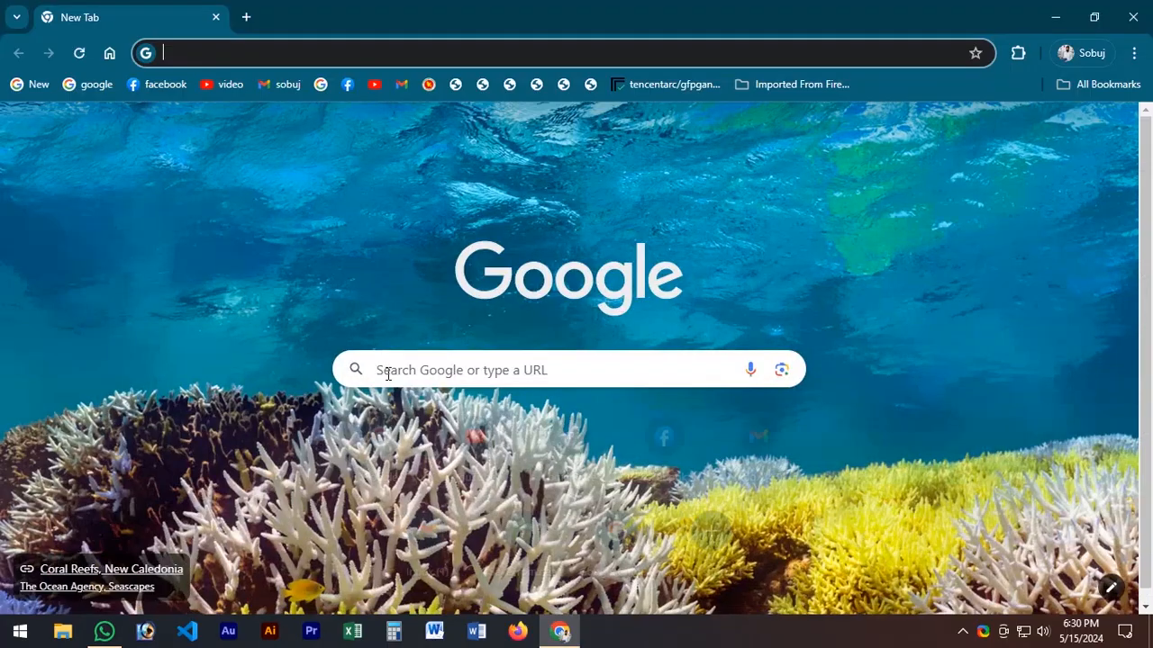
Step: Go to the VAT Online Services home page at vat.gov.bd
{"action": "type", "text": "v"}
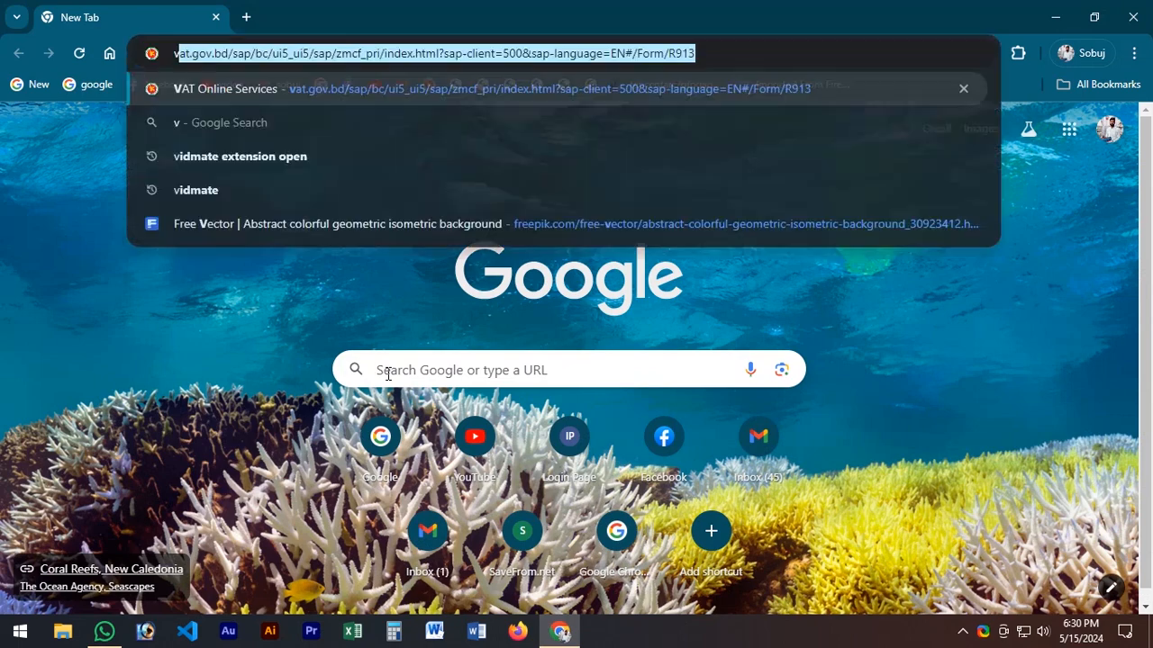
{"action": "key", "text": "Return"}
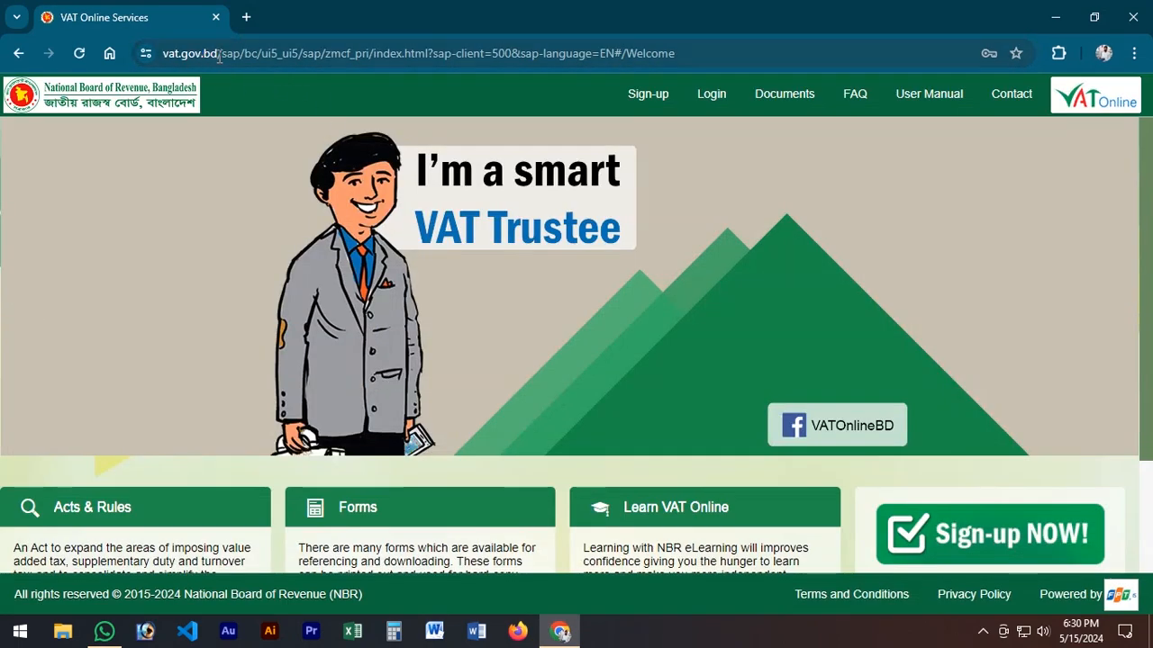
{"action": "left_click_drag", "start_coordinate": [219, 57], "coordinate": [965, 54]}
{"action": "key", "text": "Delete"}
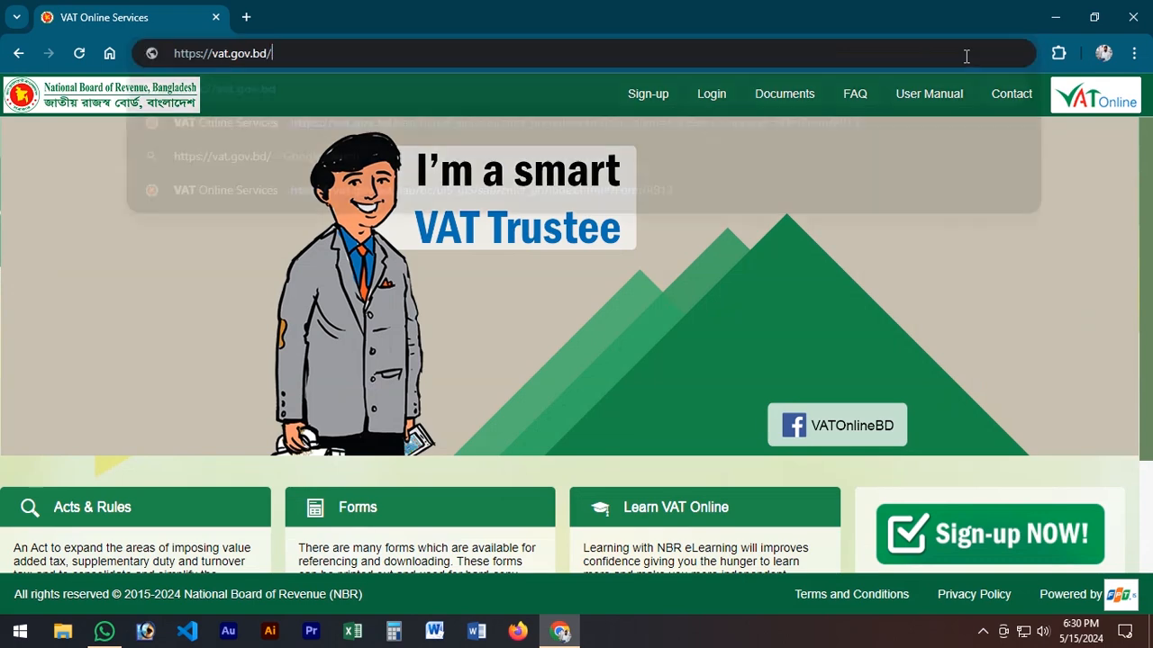
{"action": "key", "text": "Return"}
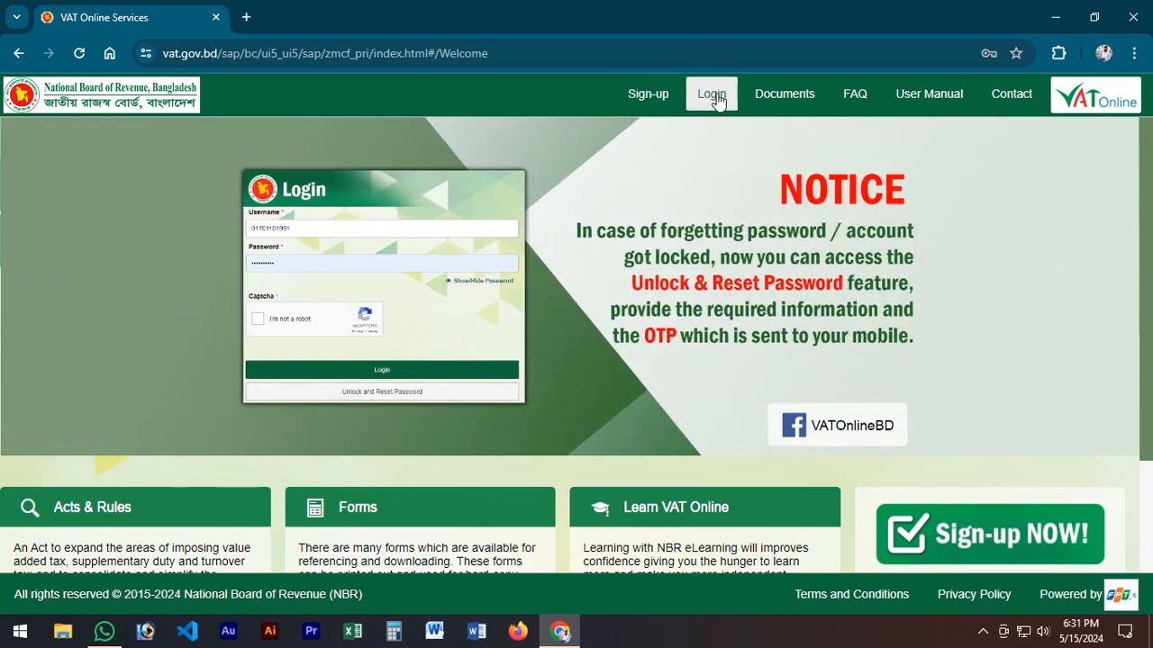
Step: Log in to VAT Online with the account's saved username and password, and complete the captcha
{"action": "left_click", "coordinate": [712, 94]}
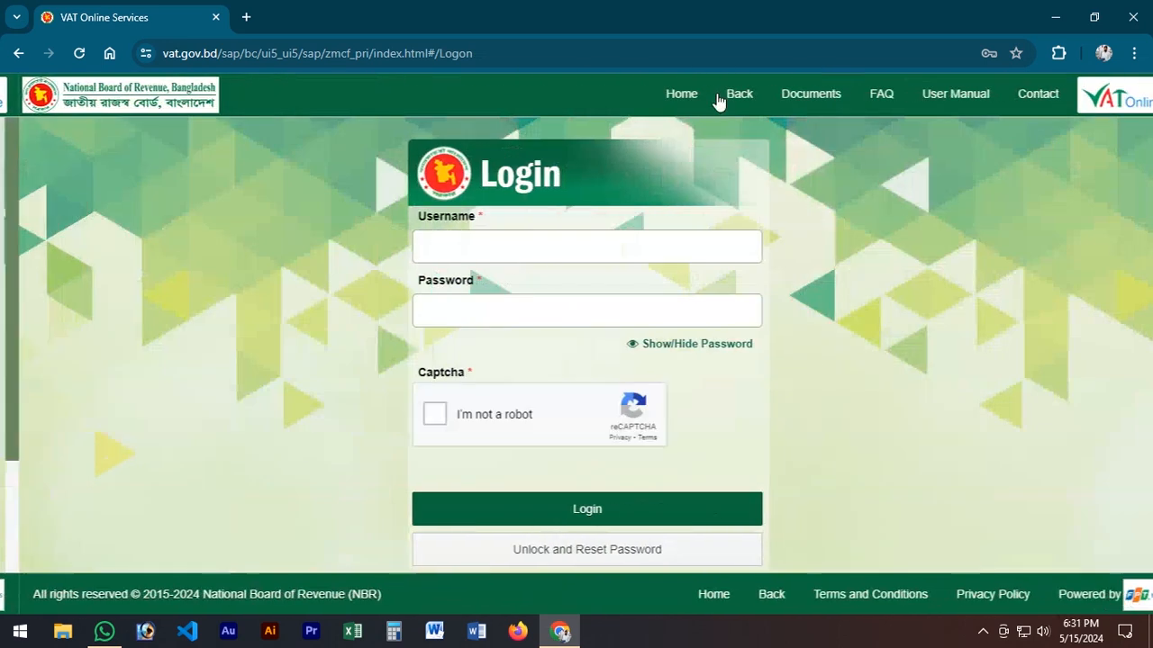
{"action": "left_click_drag", "start_coordinate": [407, 245], "coordinate": [479, 249]}
{"action": "left_click", "coordinate": [923, 229]}
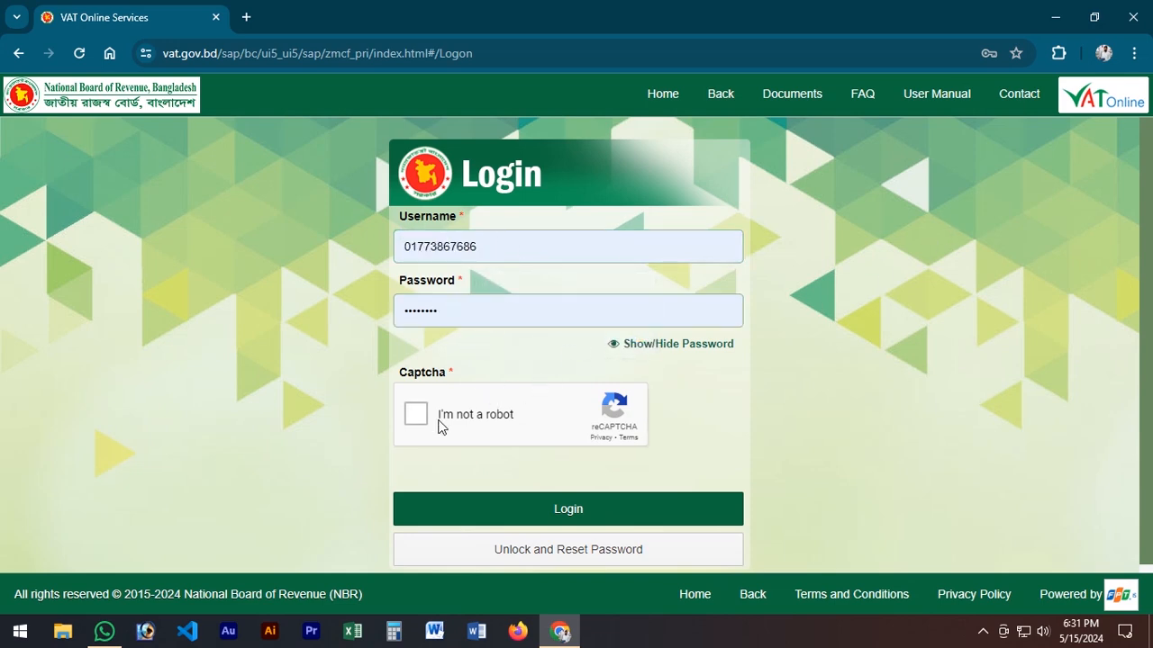
{"action": "left_click_drag", "start_coordinate": [400, 371], "coordinate": [457, 373]}
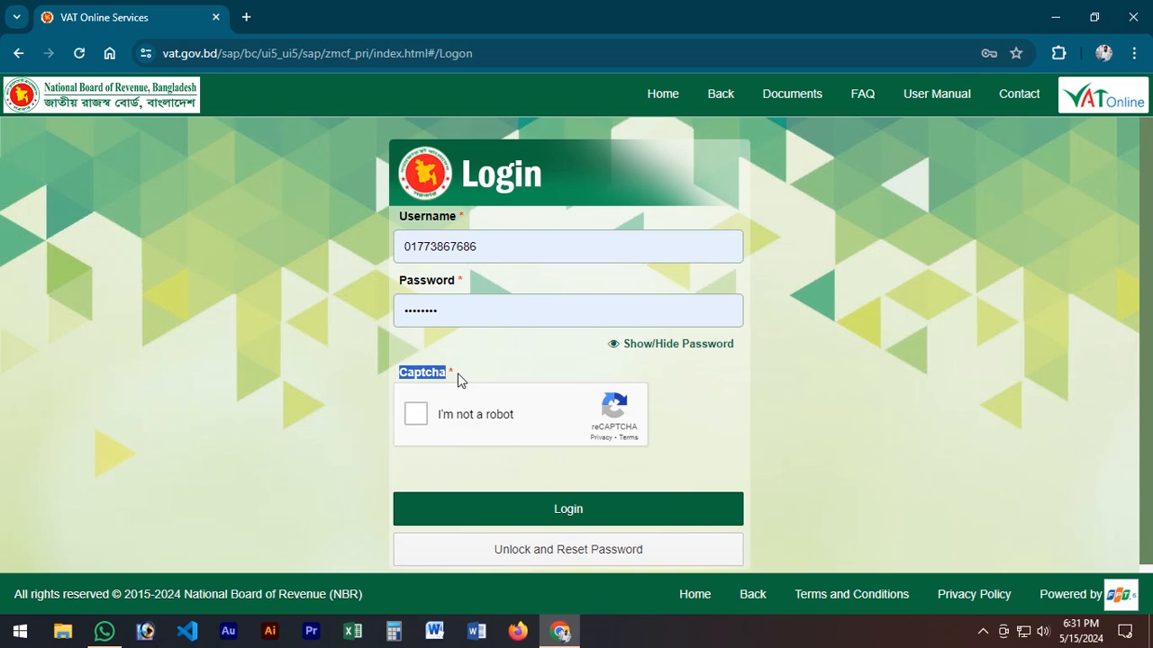
{"action": "left_click", "coordinate": [417, 416]}
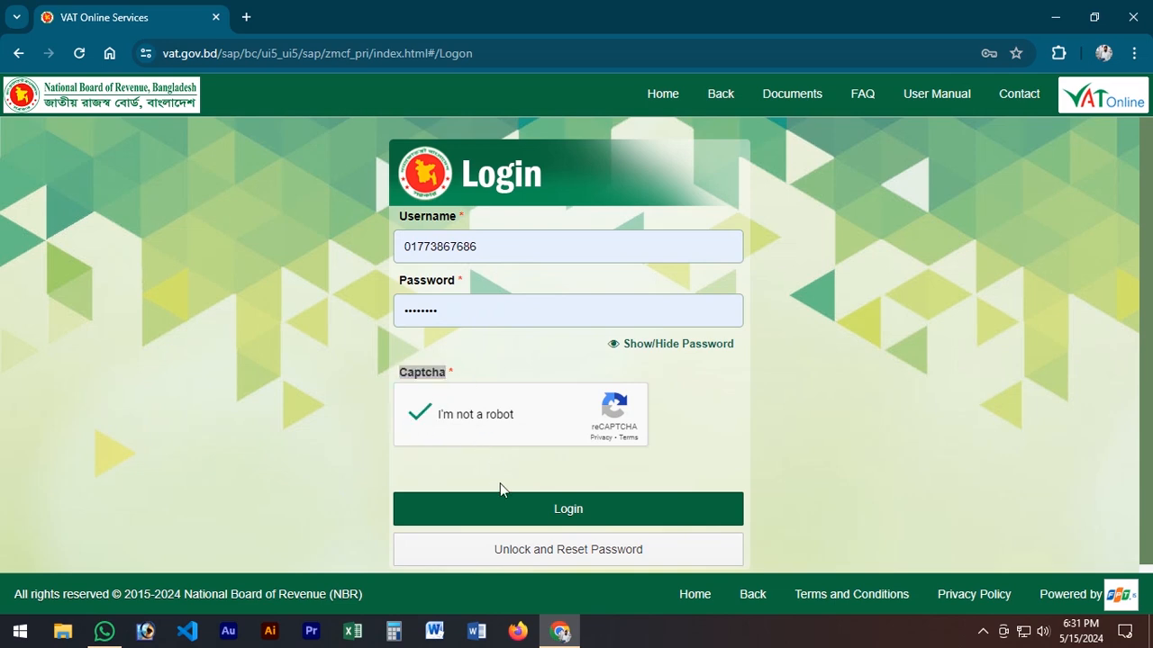
{"action": "left_click", "coordinate": [516, 523]}
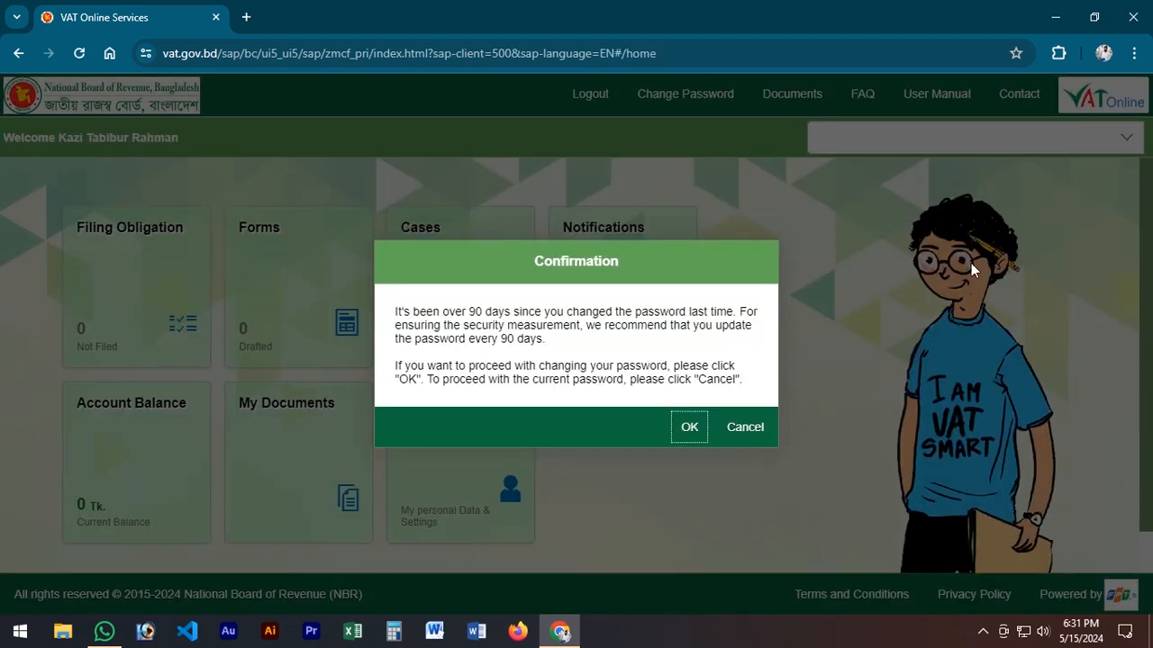
Step: Decline the recommended password change and select Kazi Enterprise as the business to act on behalf of
{"action": "left_click_drag", "start_coordinate": [462, 311], "coordinate": [730, 312]}
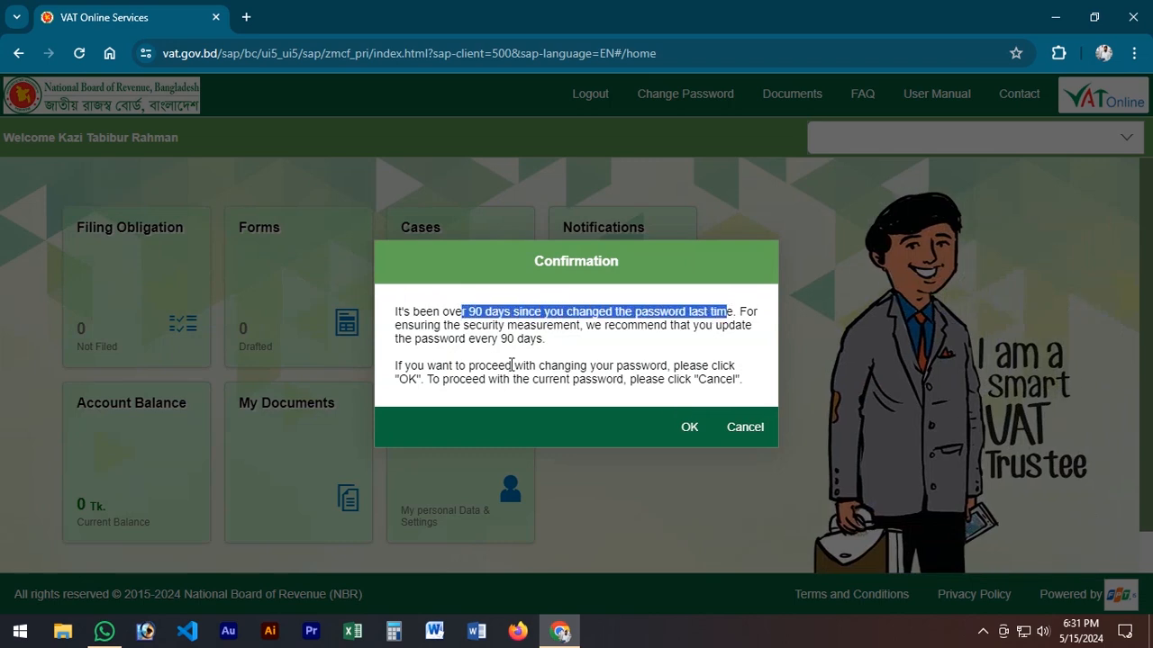
{"action": "left_click", "coordinate": [745, 429]}
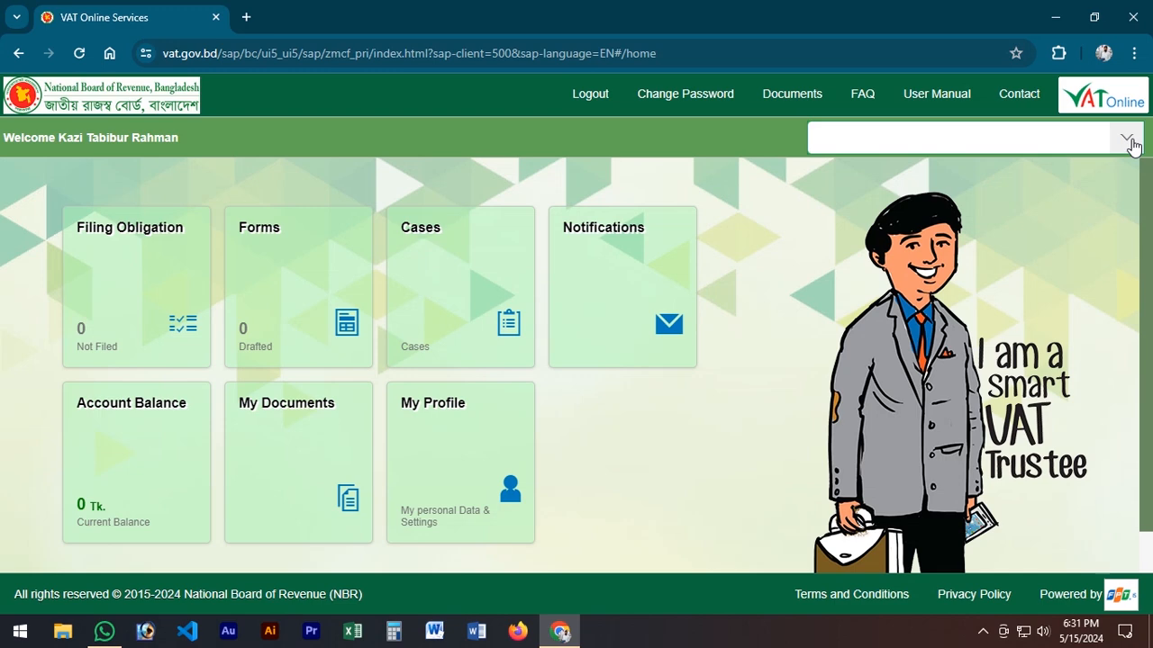
{"action": "left_click", "coordinate": [1127, 140]}
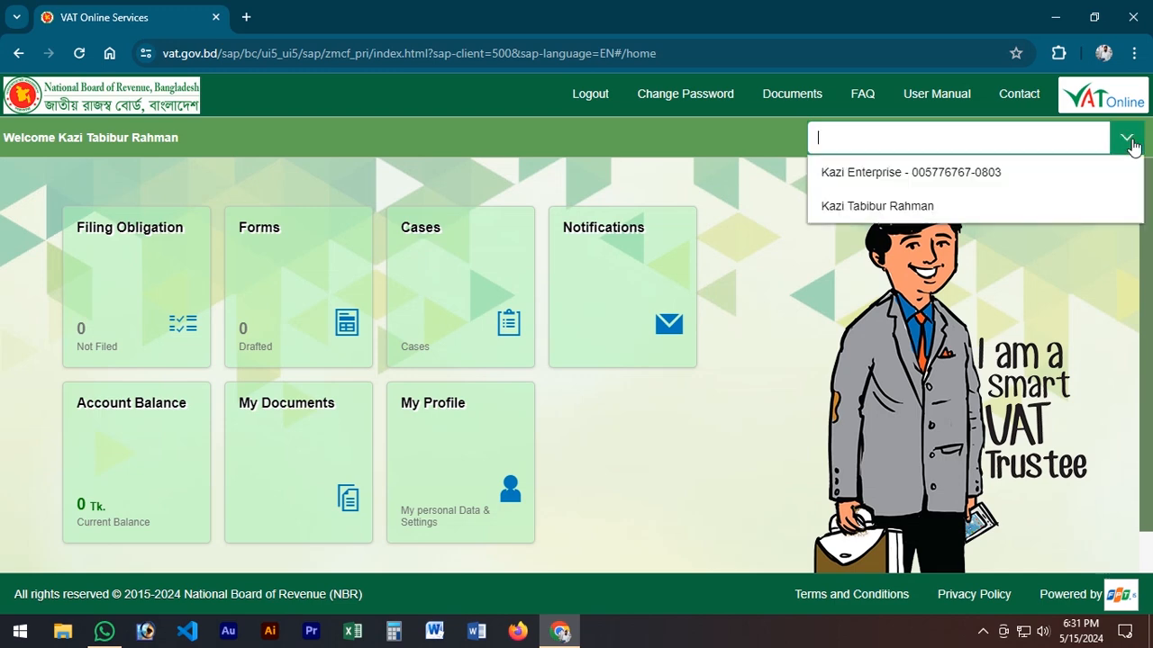
{"action": "left_click", "coordinate": [847, 173]}
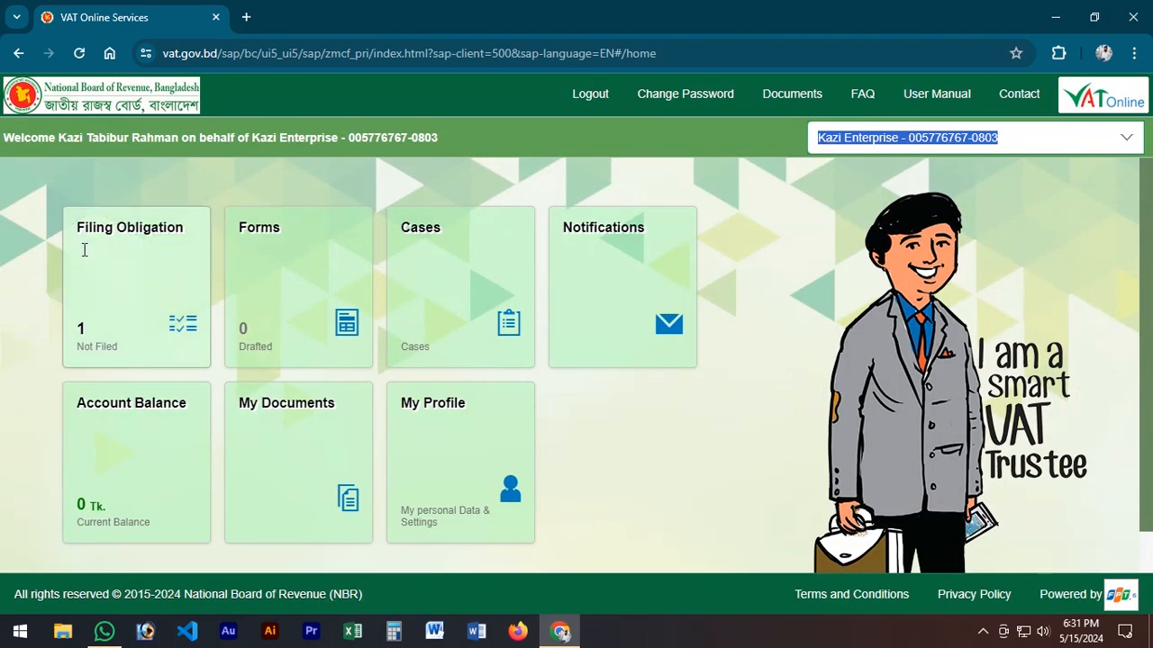
Step: Open the unfiled April, 2024 Mushak-9.1 Value Added Tax Return from the filing obligations
{"action": "left_click", "coordinate": [132, 260]}
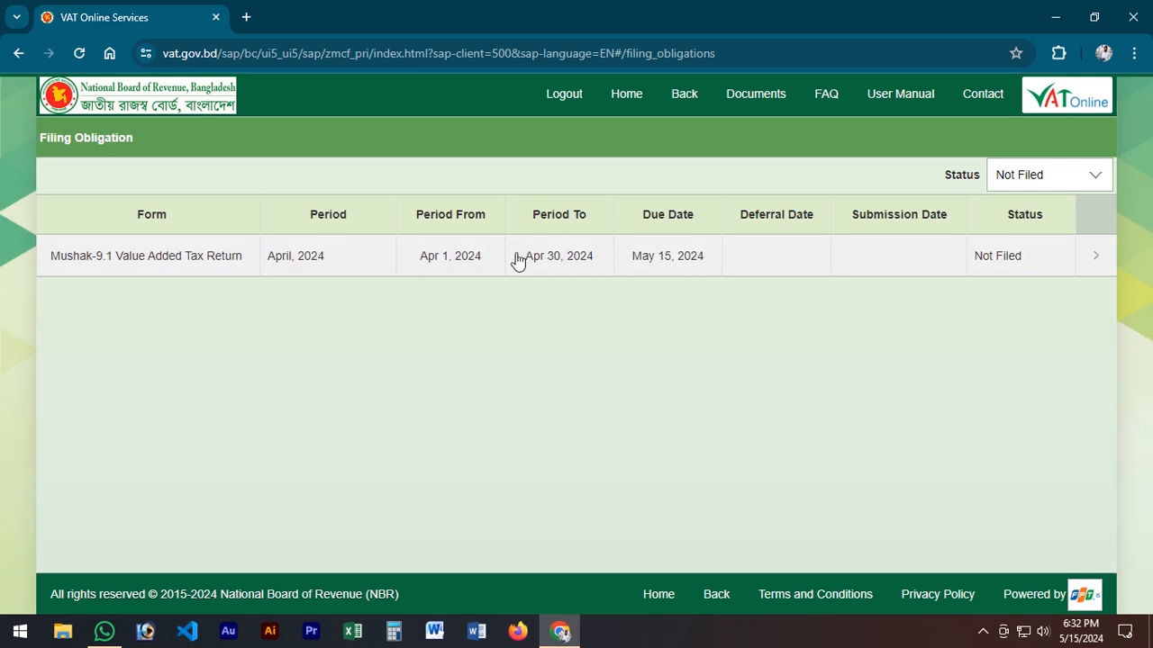
{"action": "left_click_drag", "start_coordinate": [652, 217], "coordinate": [661, 250]}
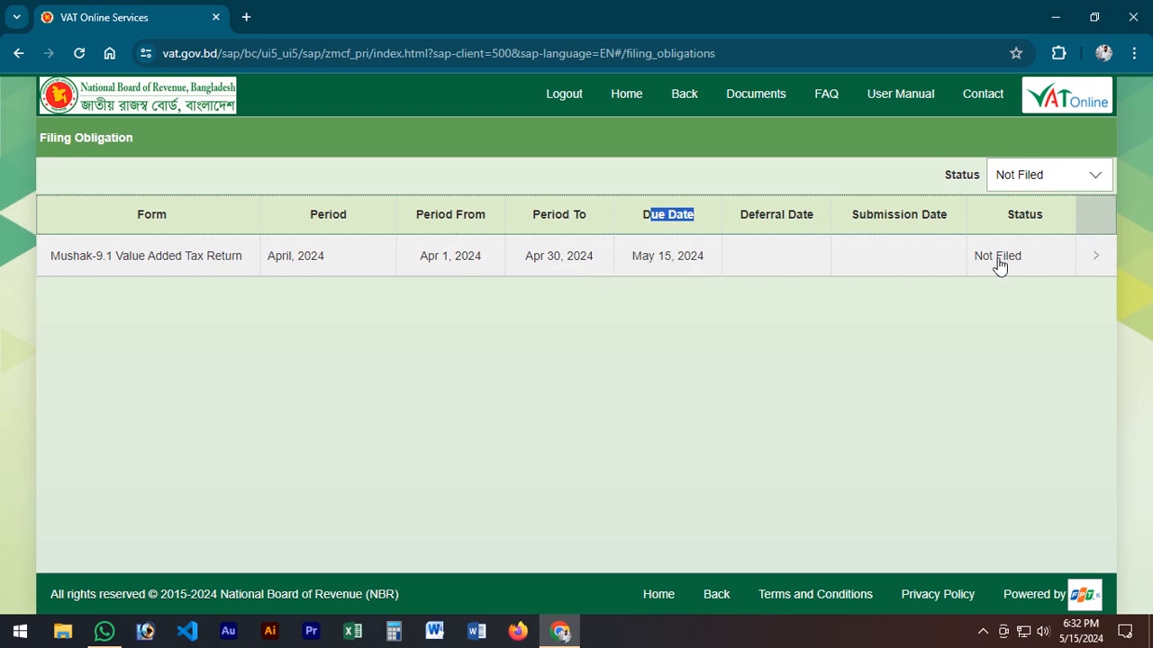
{"action": "left_click", "coordinate": [799, 262]}
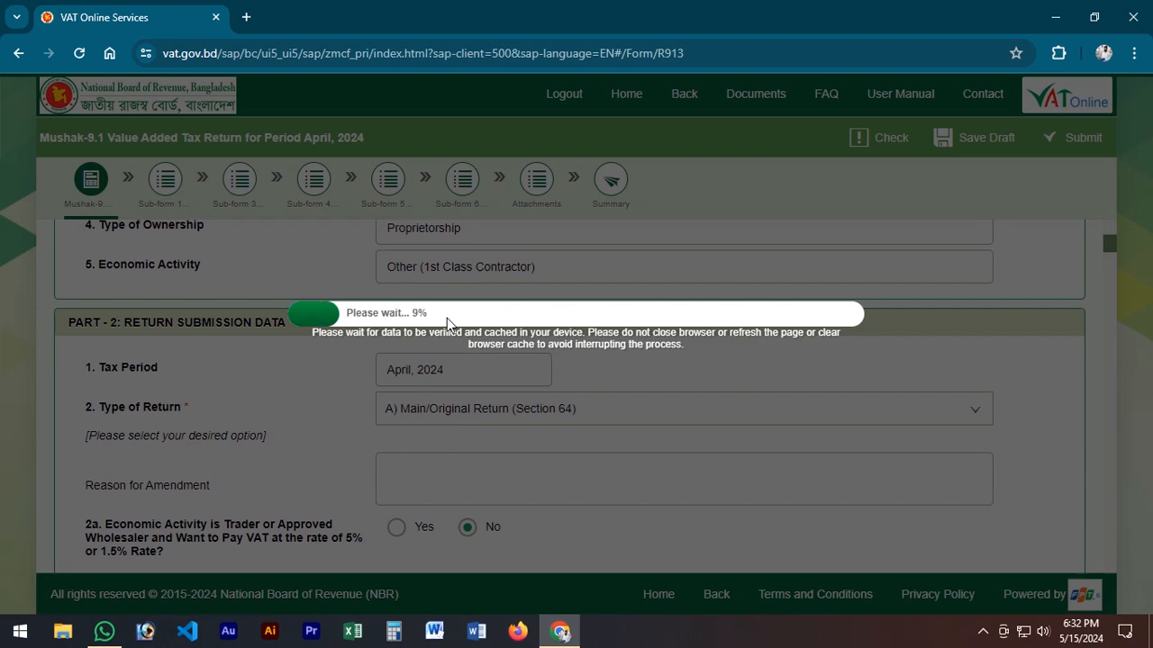
Step: Load the return form's address in a second browser tab and go back to the original return form
{"action": "left_click", "coordinate": [383, 51]}
{"action": "key", "text": "ctrl+c"}
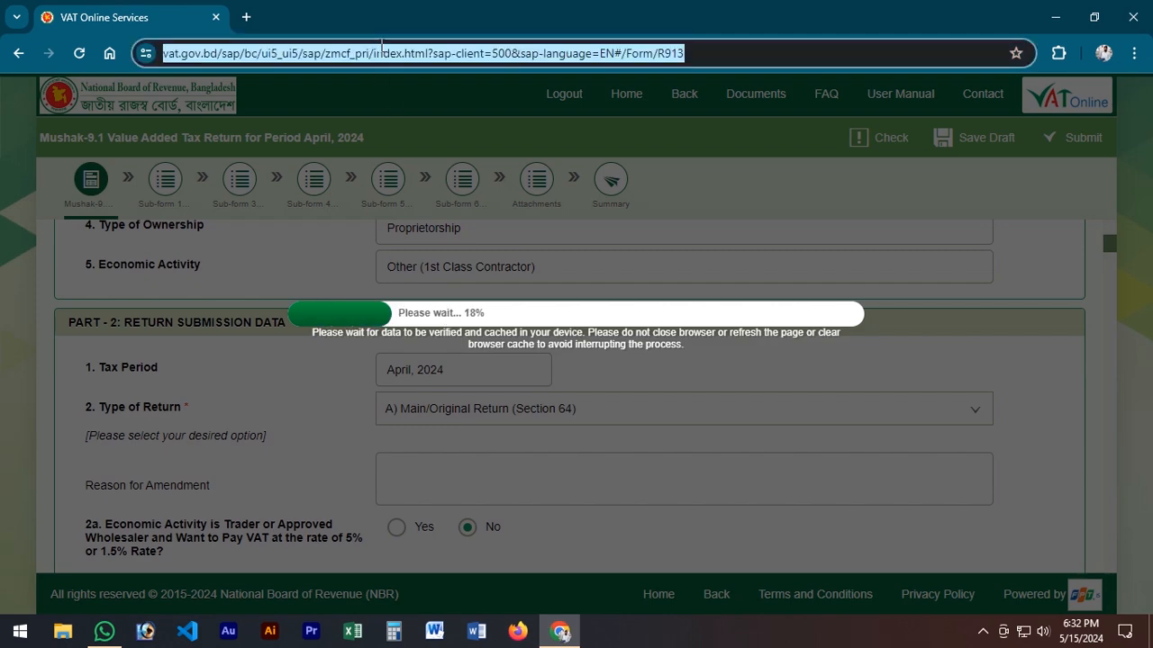
{"action": "key", "text": "ctrl+t"}
{"action": "key", "text": "ctrl+v"}
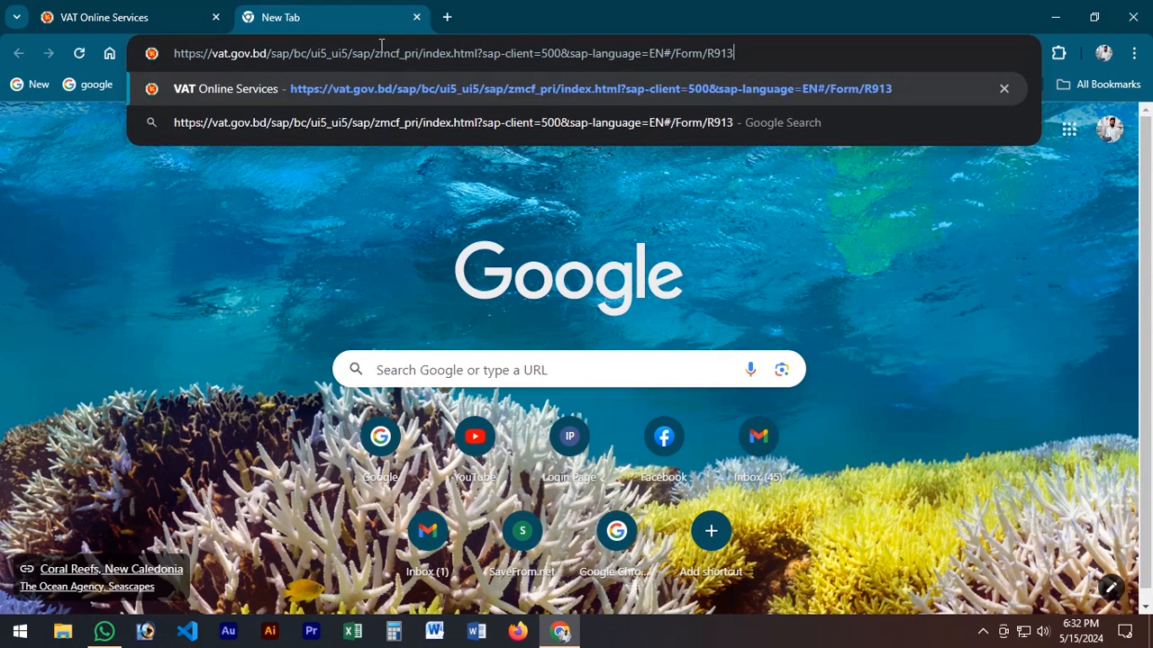
{"action": "key", "text": "Return"}
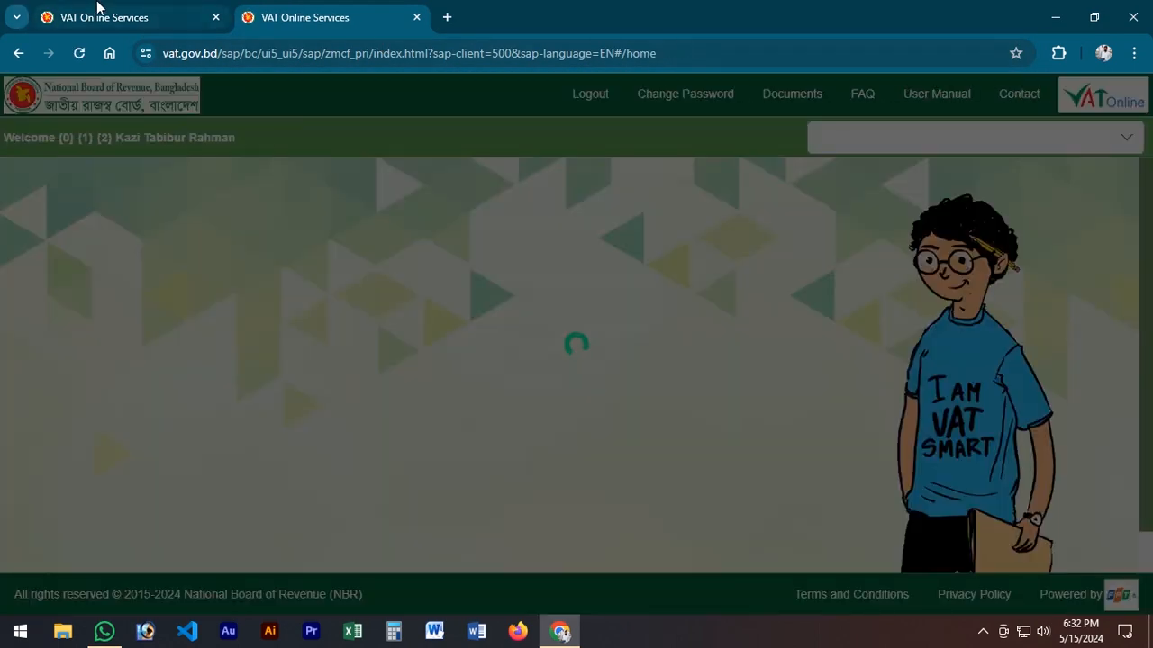
{"action": "left_click", "coordinate": [99, 9]}
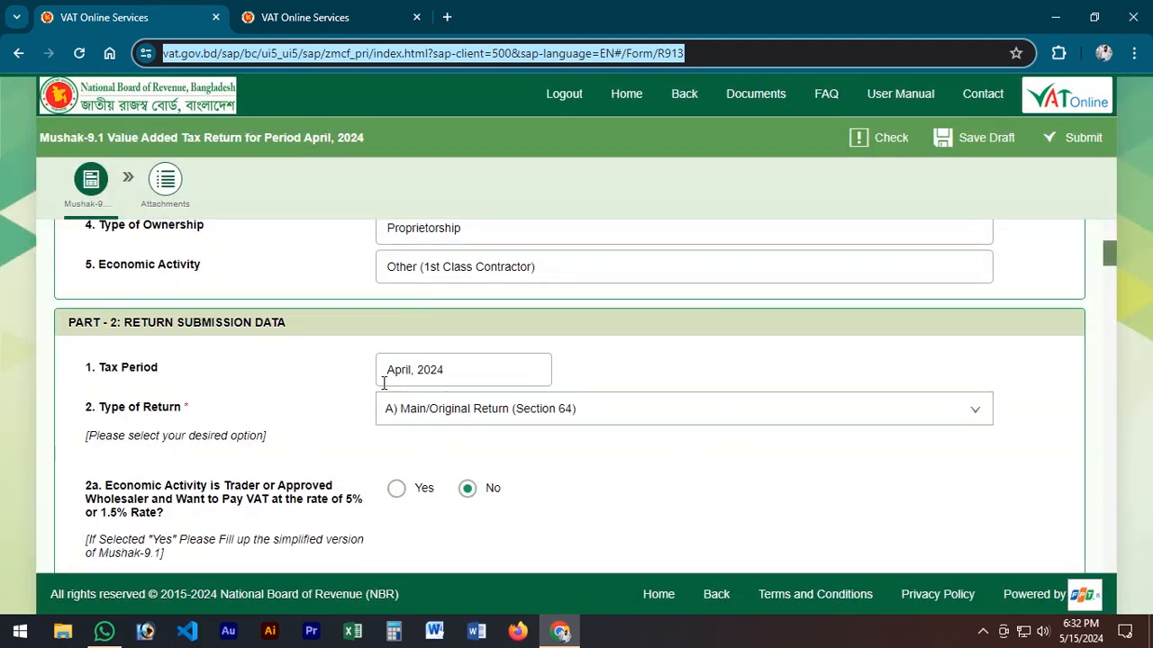
Step: In Part 2 of the return, answer No to "Any activities in this Tax Period?"
{"action": "scroll", "coordinate": [382, 380], "scroll_direction": "up", "scroll_amount": 3}
{"action": "scroll", "coordinate": [588, 337], "scroll_direction": "down", "scroll_amount": 4}
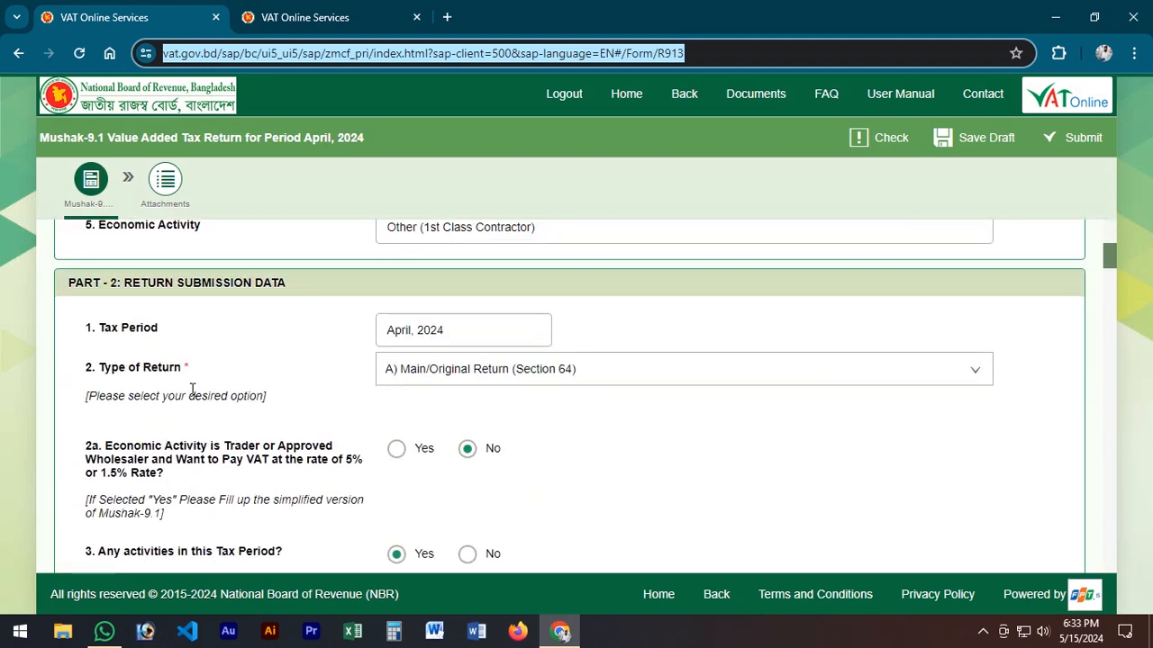
{"action": "scroll", "coordinate": [192, 389], "scroll_direction": "down", "scroll_amount": 1}
{"action": "left_click_drag", "start_coordinate": [98, 440], "coordinate": [215, 440]}
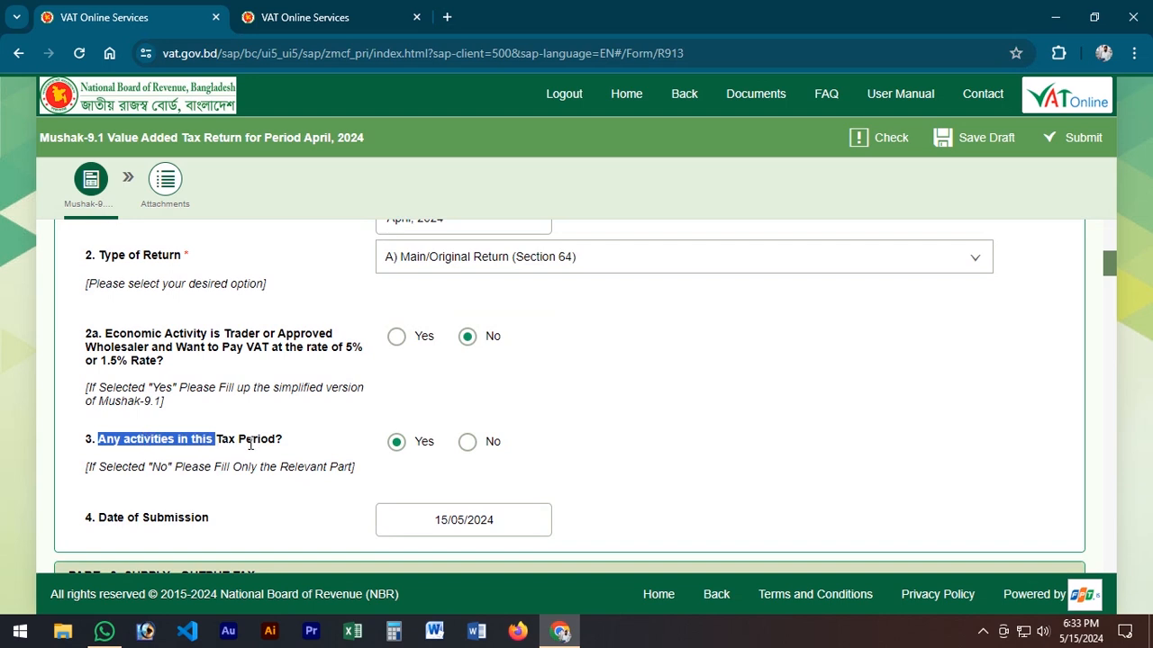
{"action": "left_click", "coordinate": [467, 444]}
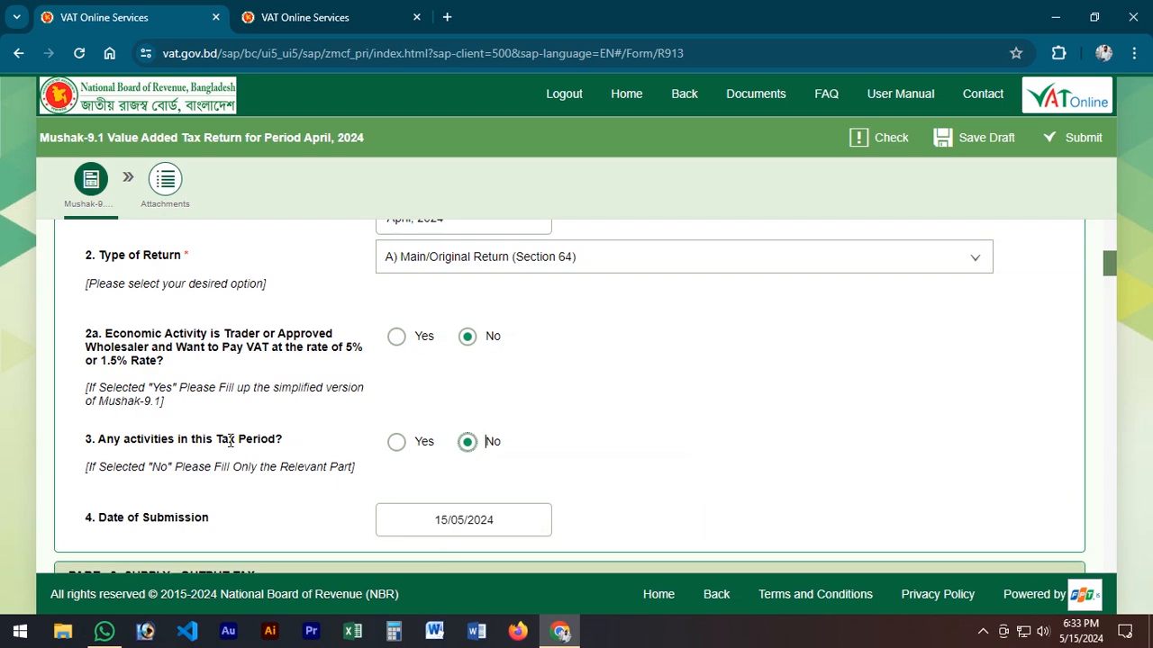
Step: Review the taxpayer information, supply, adjustment, net tax calculation and refund sections of the return form
{"action": "scroll", "coordinate": [118, 374], "scroll_direction": "up", "scroll_amount": 5}
{"action": "scroll", "coordinate": [555, 396], "scroll_direction": "down", "scroll_amount": 5}
{"action": "scroll", "coordinate": [459, 371], "scroll_direction": "up", "scroll_amount": 5}
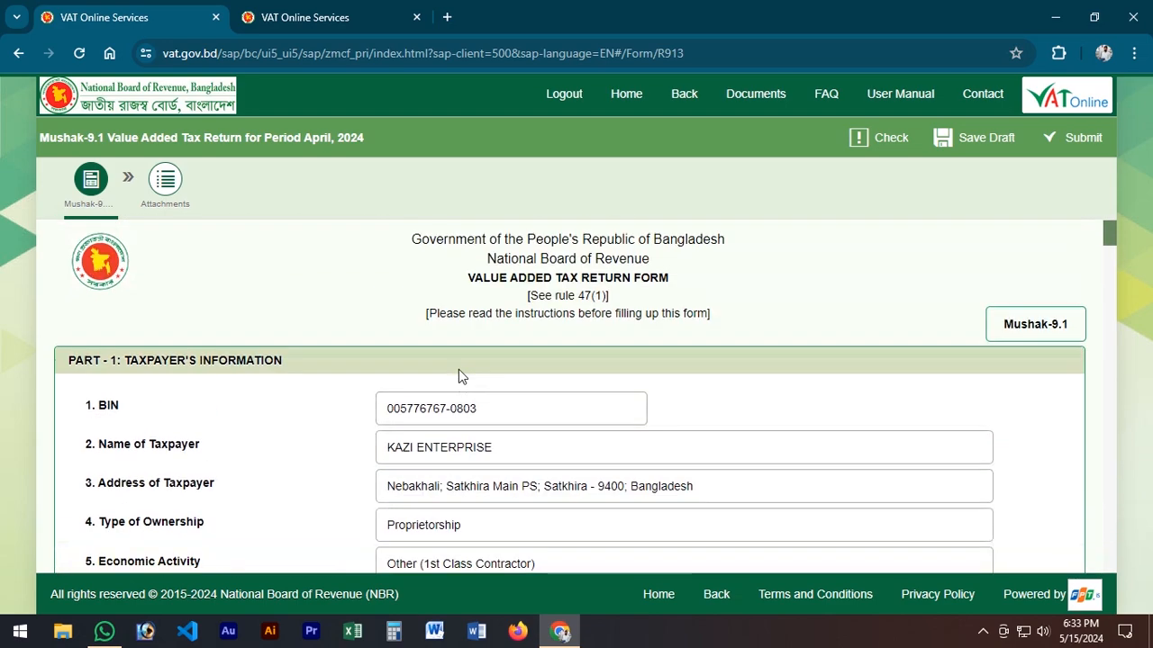
{"action": "scroll", "coordinate": [351, 405], "scroll_direction": "down", "scroll_amount": 10}
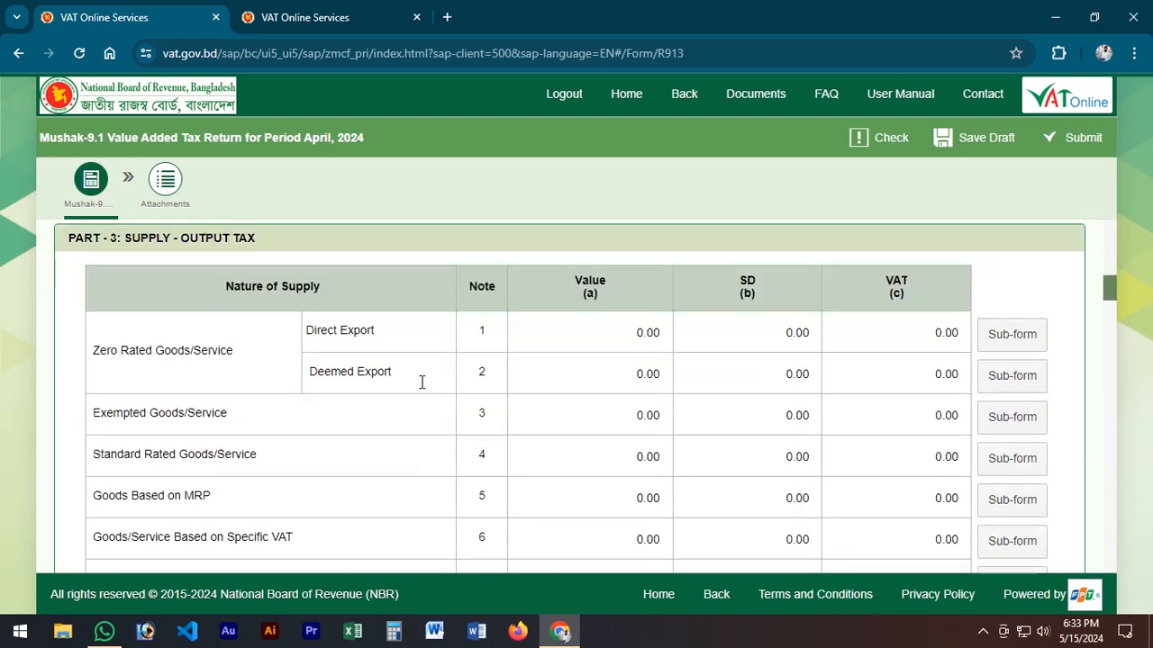
{"action": "scroll", "coordinate": [421, 383], "scroll_direction": "down", "scroll_amount": 15}
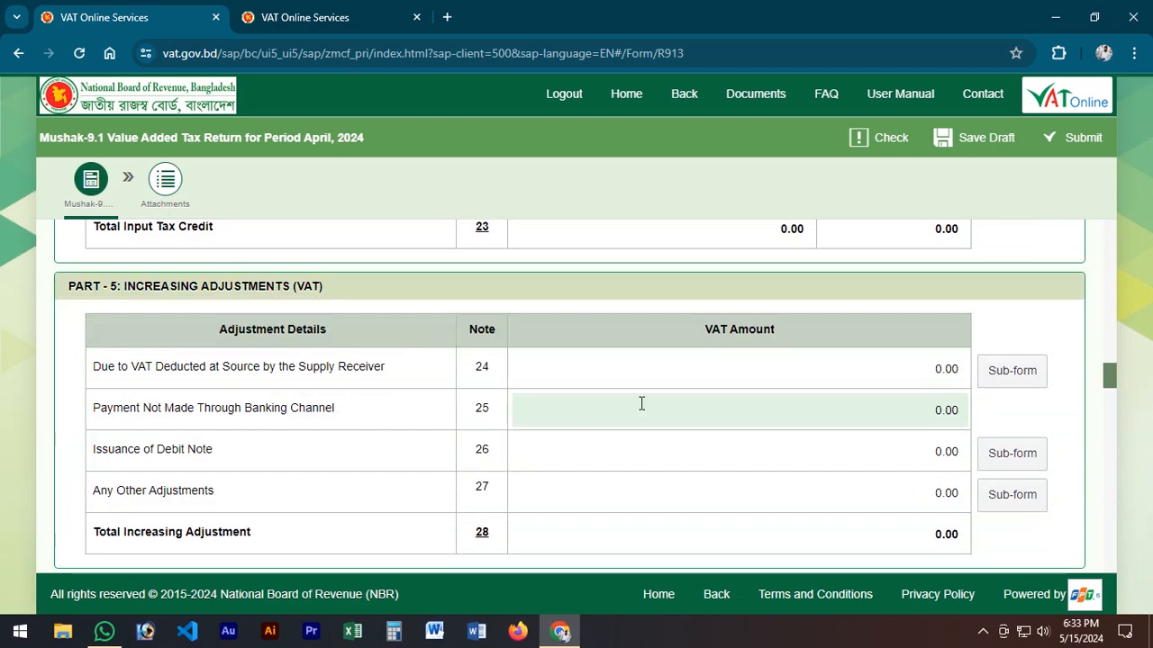
{"action": "scroll", "coordinate": [641, 403], "scroll_direction": "down", "scroll_amount": 3}
{"action": "left_click_drag", "start_coordinate": [935, 508], "coordinate": [974, 519]}
{"action": "scroll", "coordinate": [829, 497], "scroll_direction": "down", "scroll_amount": 2}
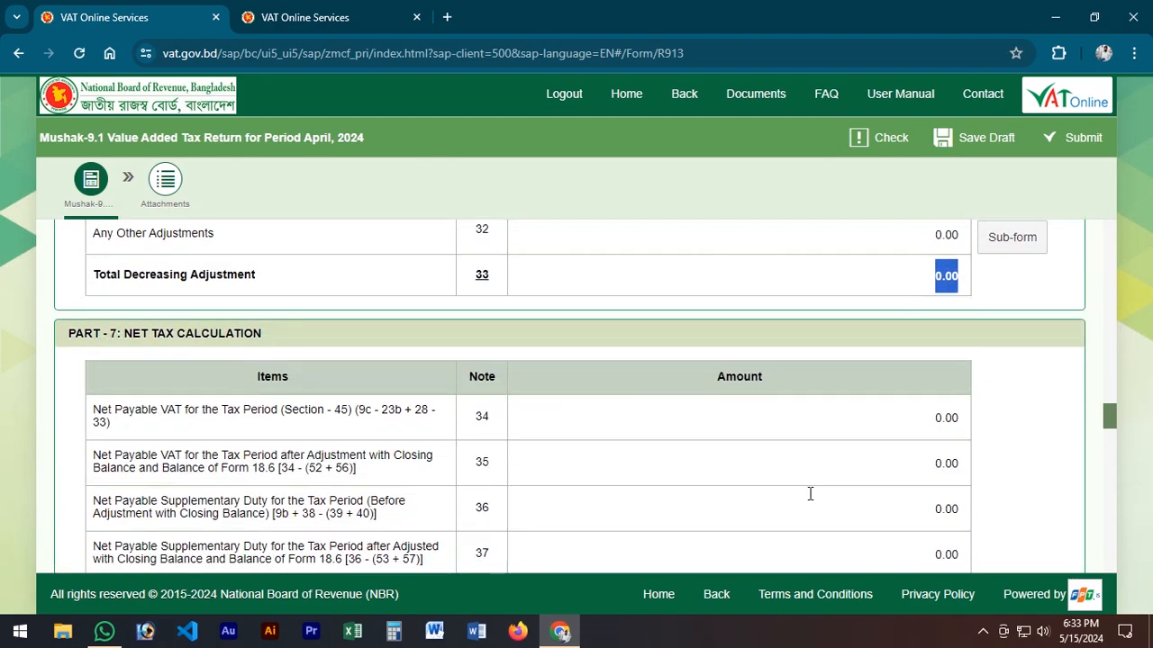
{"action": "scroll", "coordinate": [792, 486], "scroll_direction": "down", "scroll_amount": 10}
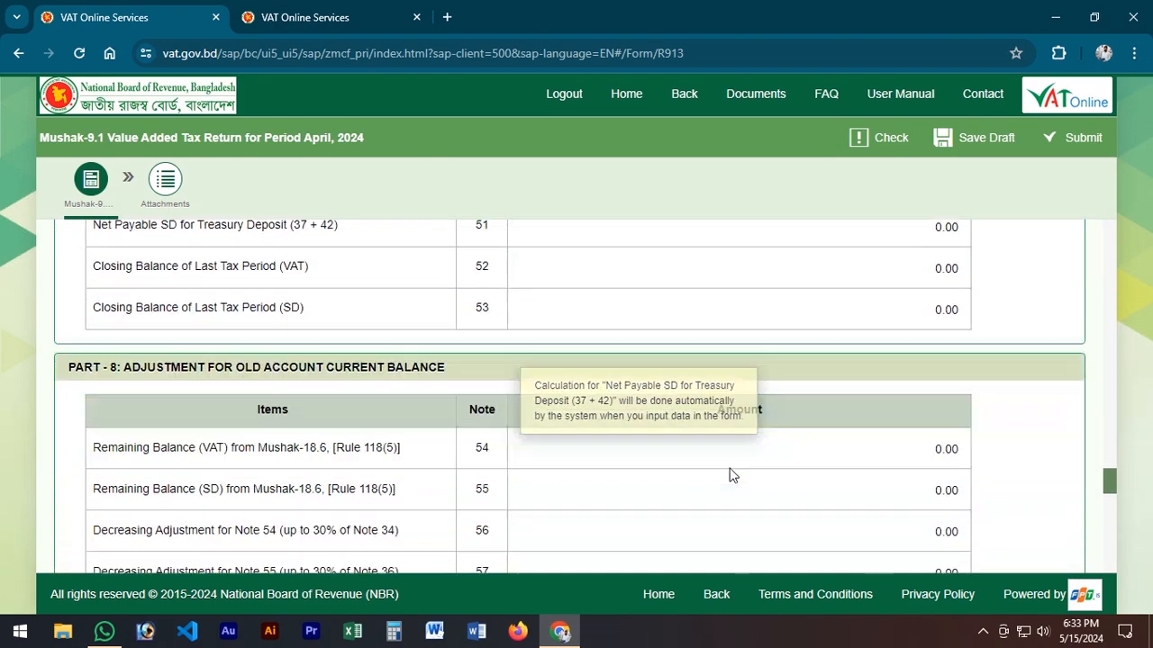
{"action": "scroll", "coordinate": [731, 476], "scroll_direction": "down", "scroll_amount": 12}
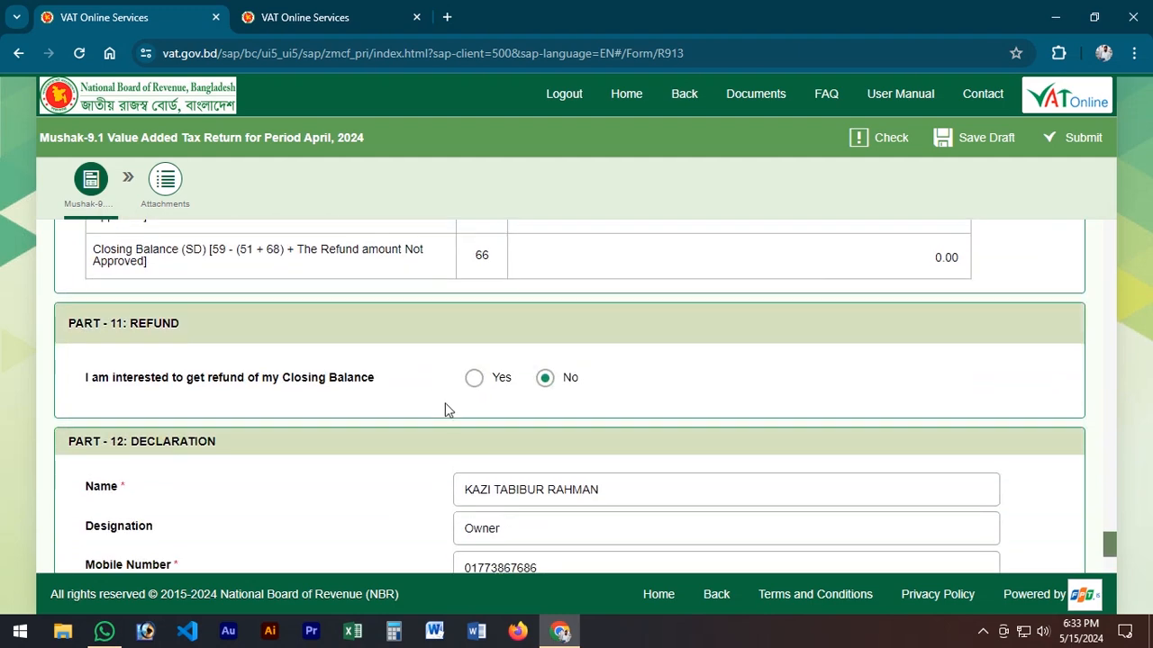
Step: Accept the Part 12 declaration that all information in the return form is complete, true and accurate
{"action": "scroll", "coordinate": [448, 404], "scroll_direction": "down", "scroll_amount": 3}
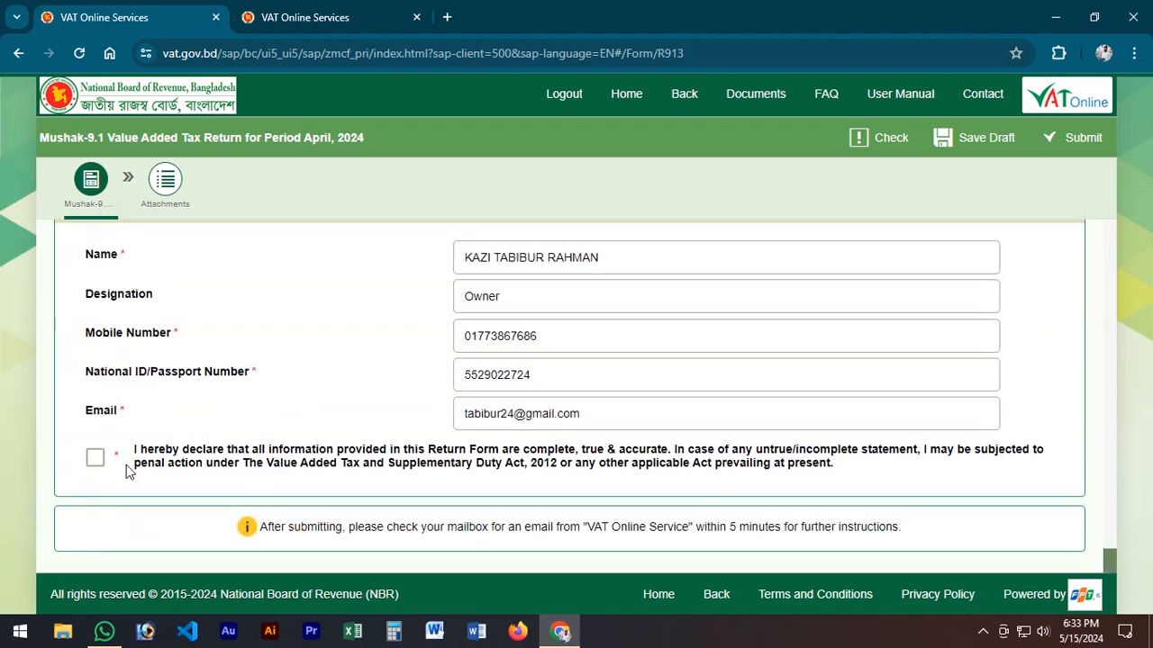
{"action": "left_click_drag", "start_coordinate": [153, 451], "coordinate": [330, 452]}
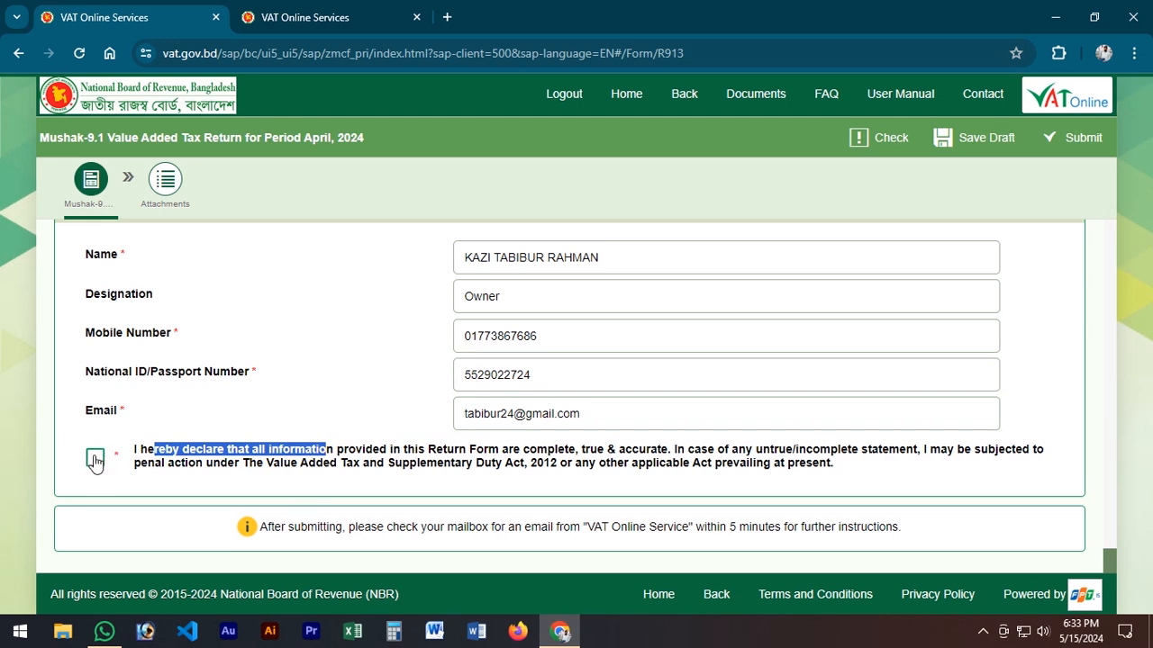
{"action": "left_click", "coordinate": [95, 456]}
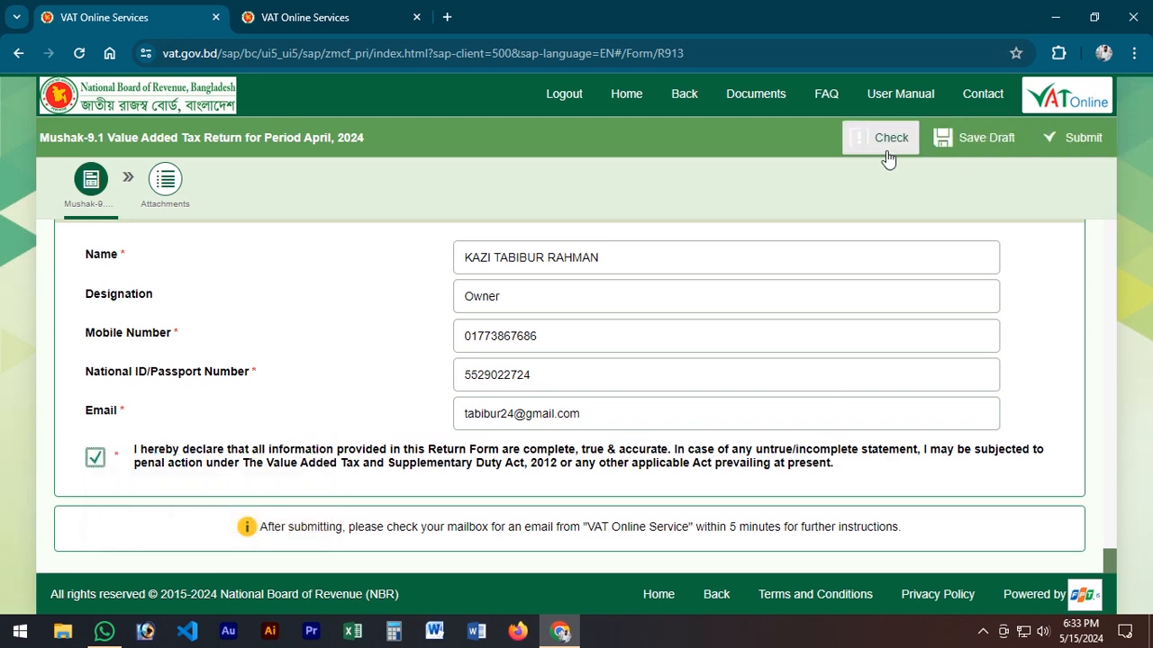
Step: Submit the April 2024 Mushak-9.1 return and confirm that all information given in the form is true and accurate
{"action": "left_click", "coordinate": [1075, 142]}
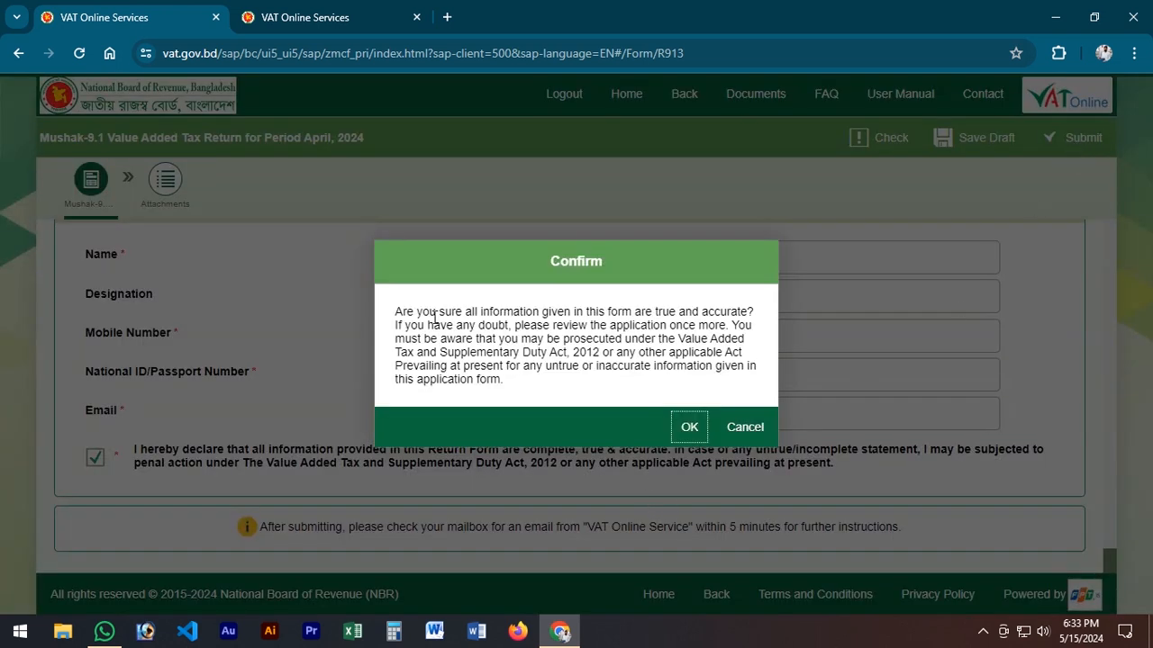
{"action": "left_click_drag", "start_coordinate": [437, 315], "coordinate": [612, 379]}
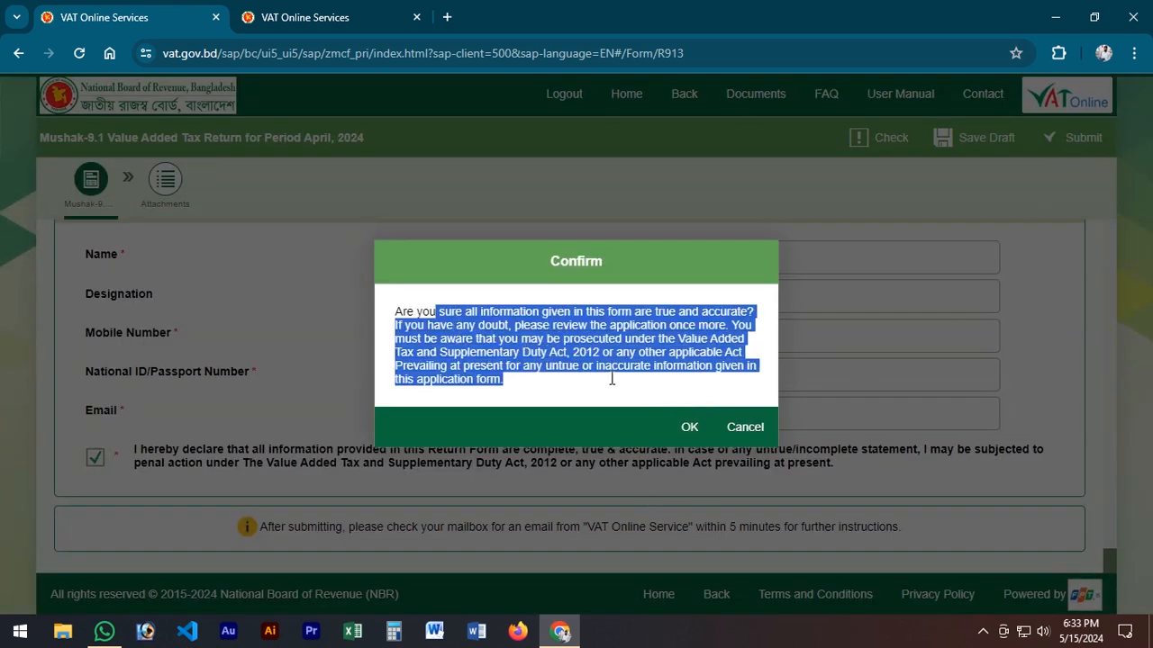
{"action": "left_click", "coordinate": [683, 425]}
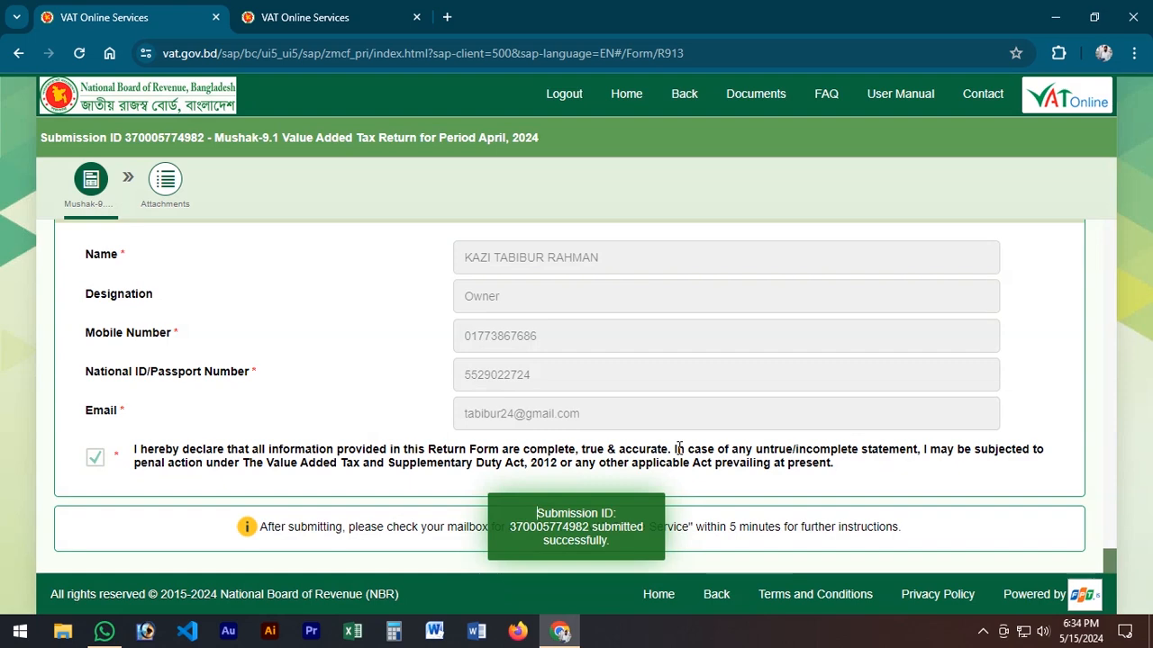
{"action": "left_click_drag", "start_coordinate": [509, 527], "coordinate": [609, 542]}
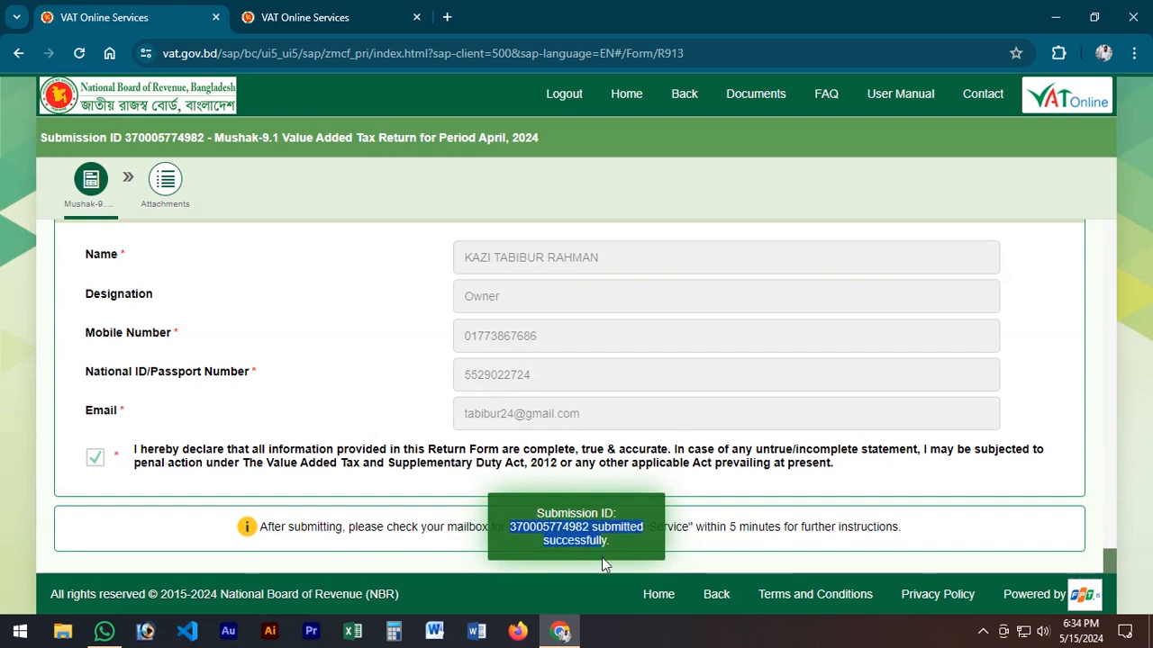
Step: Review the submitted return from the taxpayer information and submission data through the supply and purchase tables to the declaration
{"action": "scroll", "coordinate": [545, 451], "scroll_direction": "up", "scroll_amount": 15}
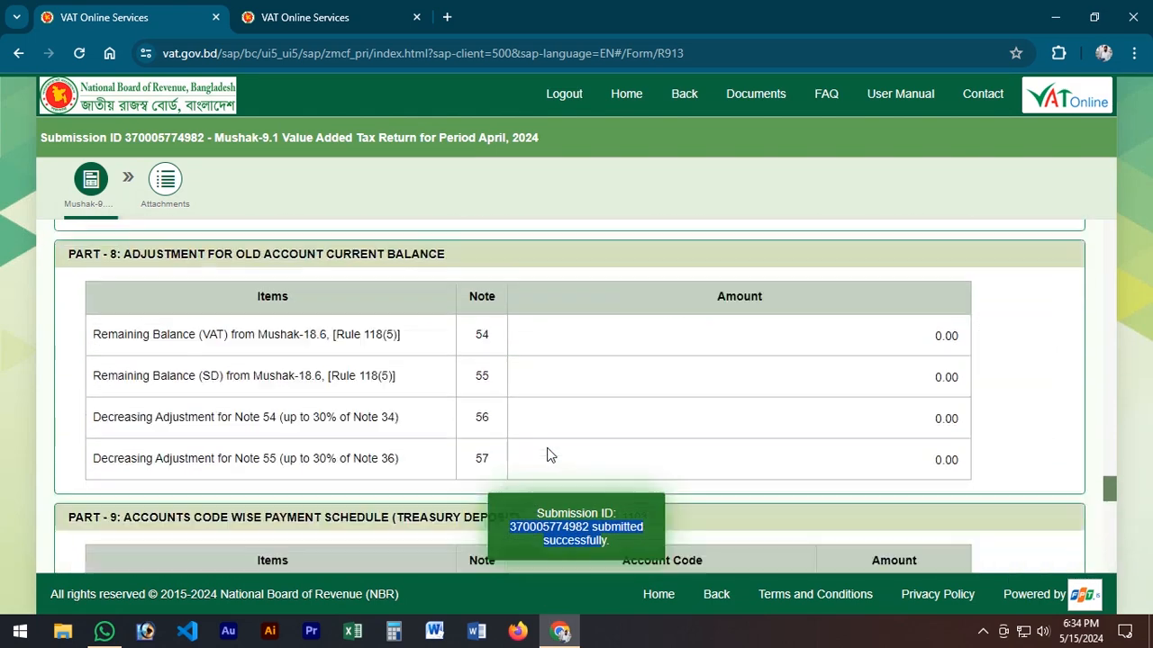
{"action": "scroll", "coordinate": [590, 380], "scroll_direction": "up", "scroll_amount": 10}
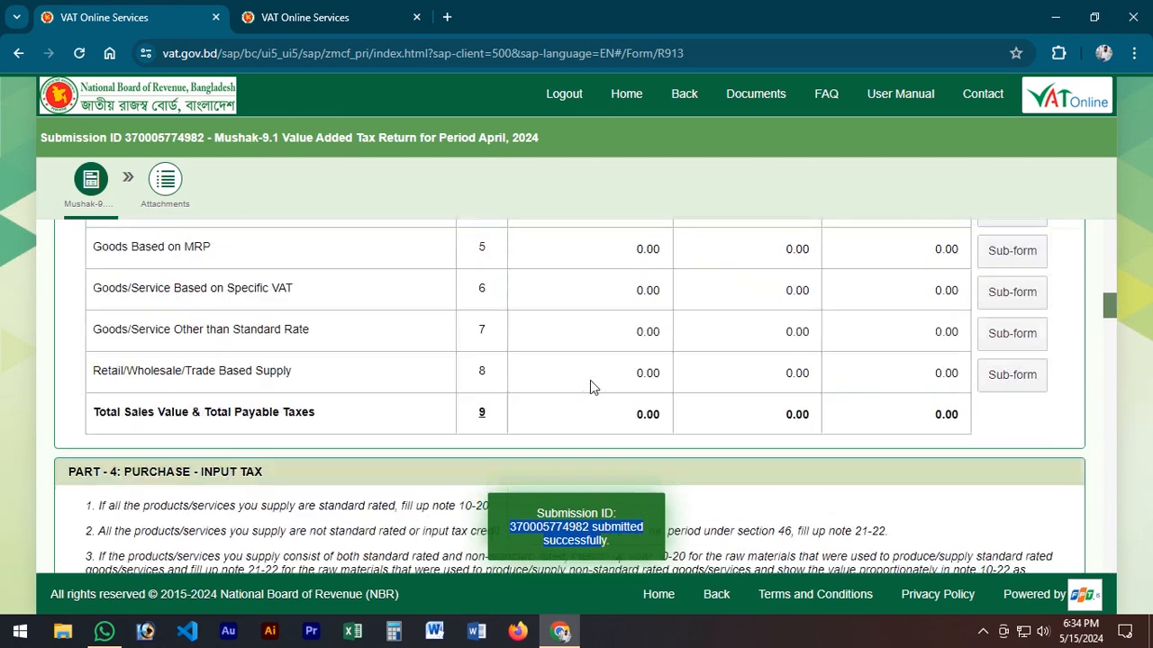
{"action": "scroll", "coordinate": [591, 376], "scroll_direction": "up", "scroll_amount": 3}
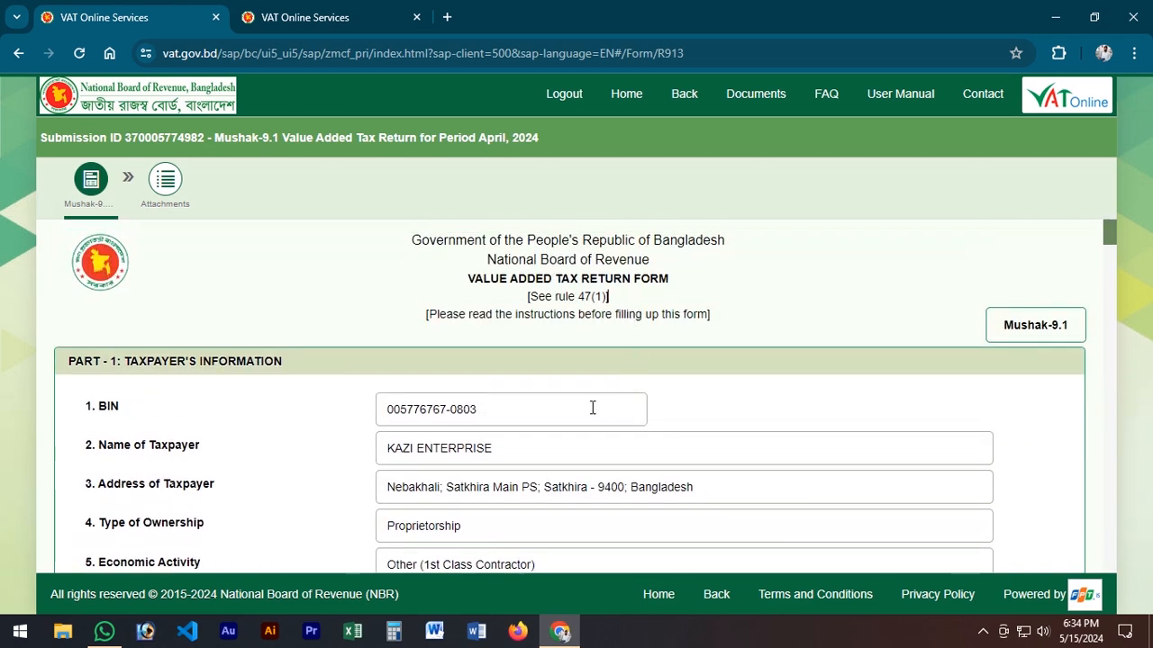
{"action": "scroll", "coordinate": [592, 408], "scroll_direction": "down", "scroll_amount": 2}
{"action": "scroll", "coordinate": [593, 408], "scroll_direction": "down", "scroll_amount": 2}
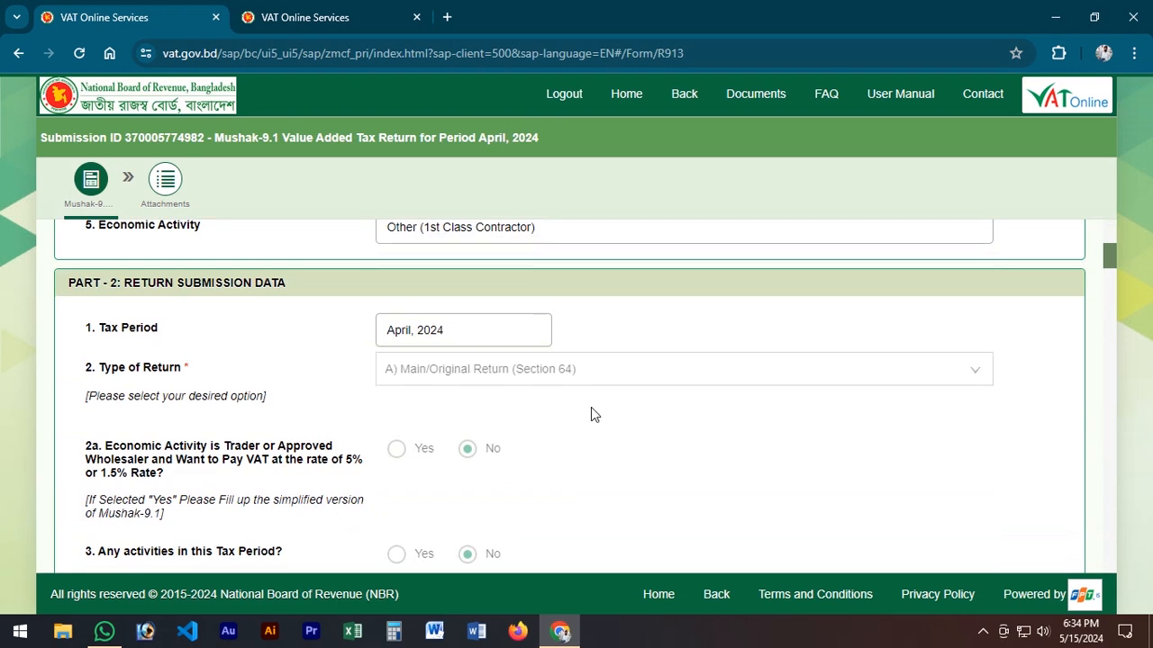
{"action": "scroll", "coordinate": [591, 414], "scroll_direction": "down", "scroll_amount": 2}
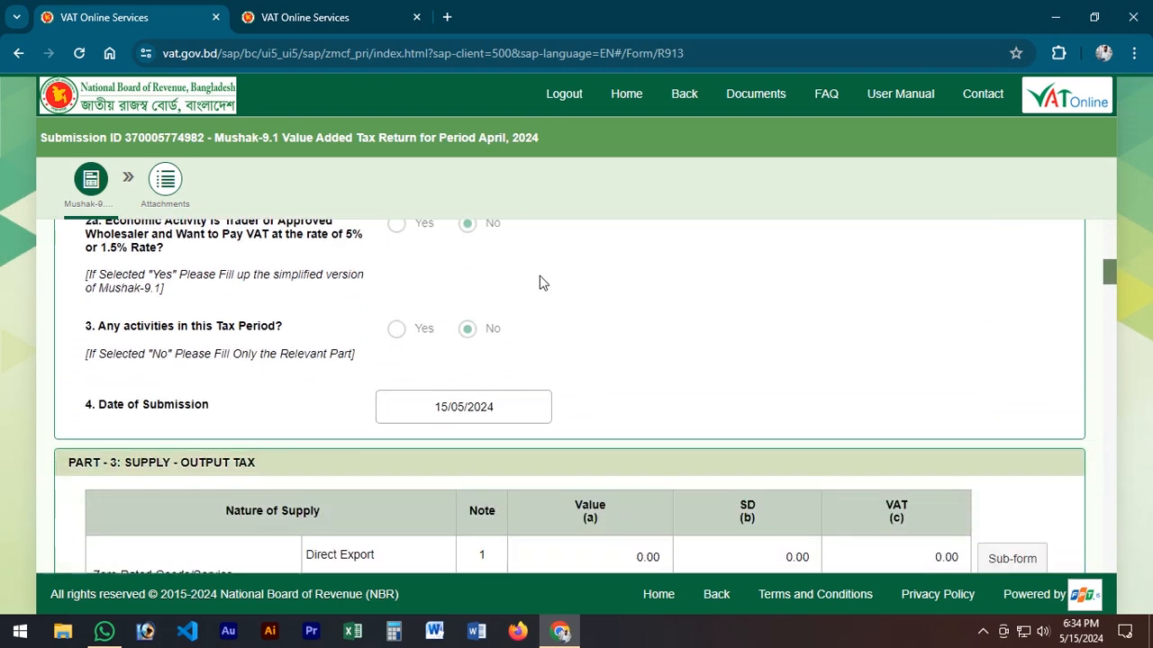
{"action": "scroll", "coordinate": [539, 283], "scroll_direction": "down", "scroll_amount": 2}
{"action": "left_click_drag", "start_coordinate": [314, 330], "coordinate": [424, 332]}
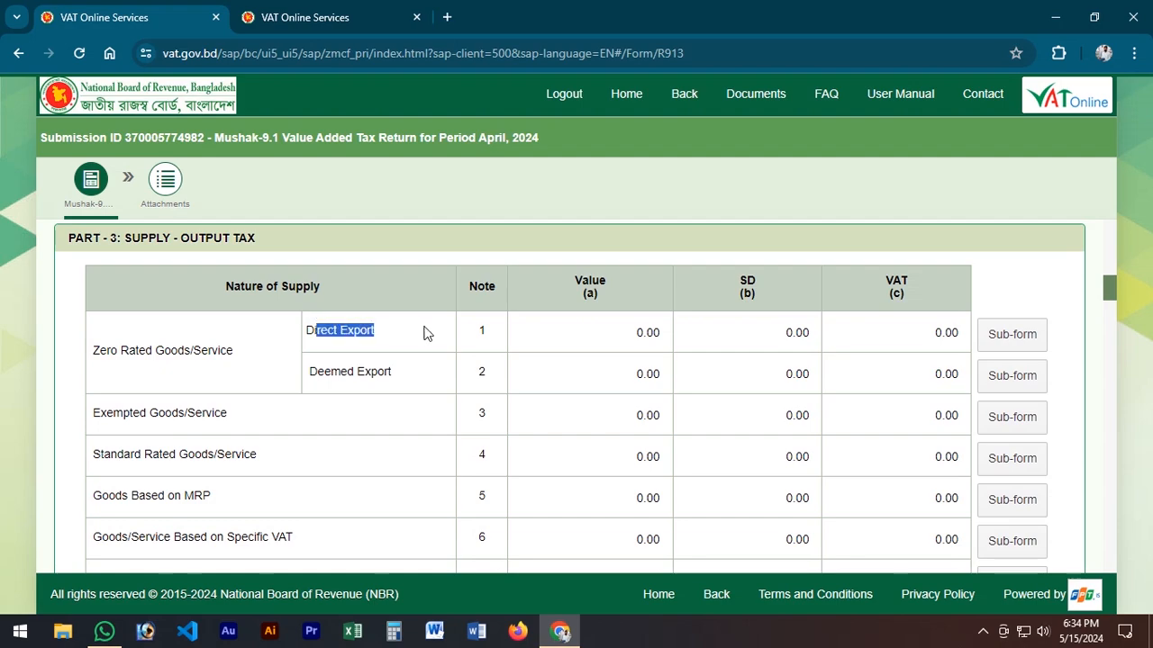
{"action": "key", "text": "super"}
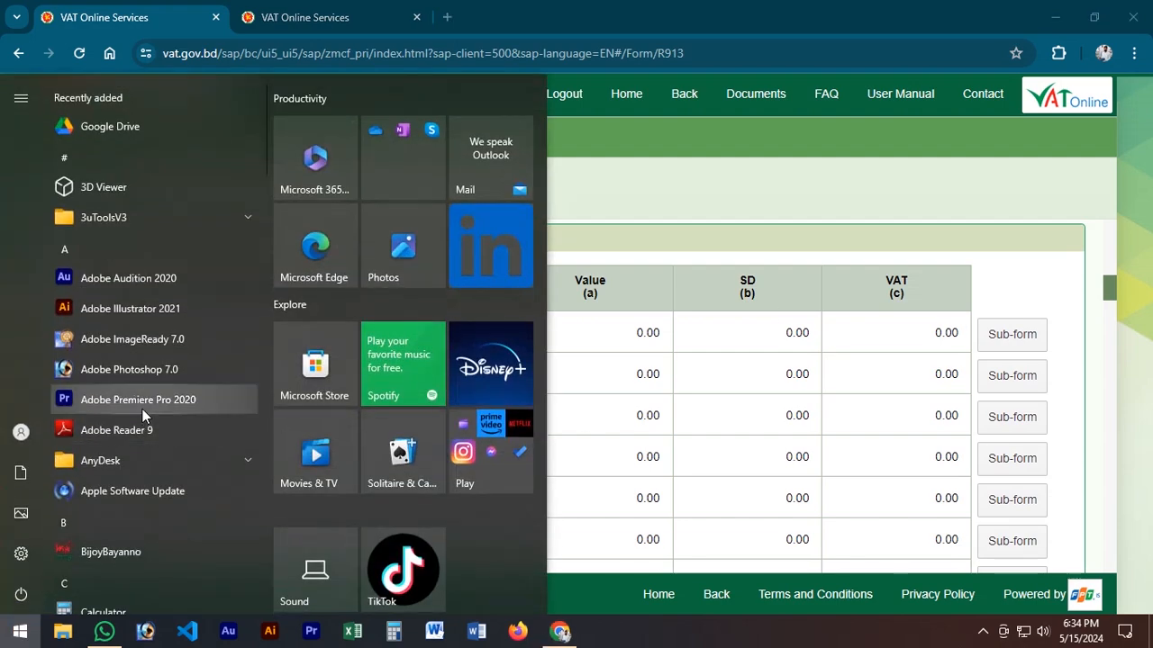
{"action": "left_click", "coordinate": [891, 338]}
{"action": "scroll", "coordinate": [738, 370], "scroll_direction": "down", "scroll_amount": 15}
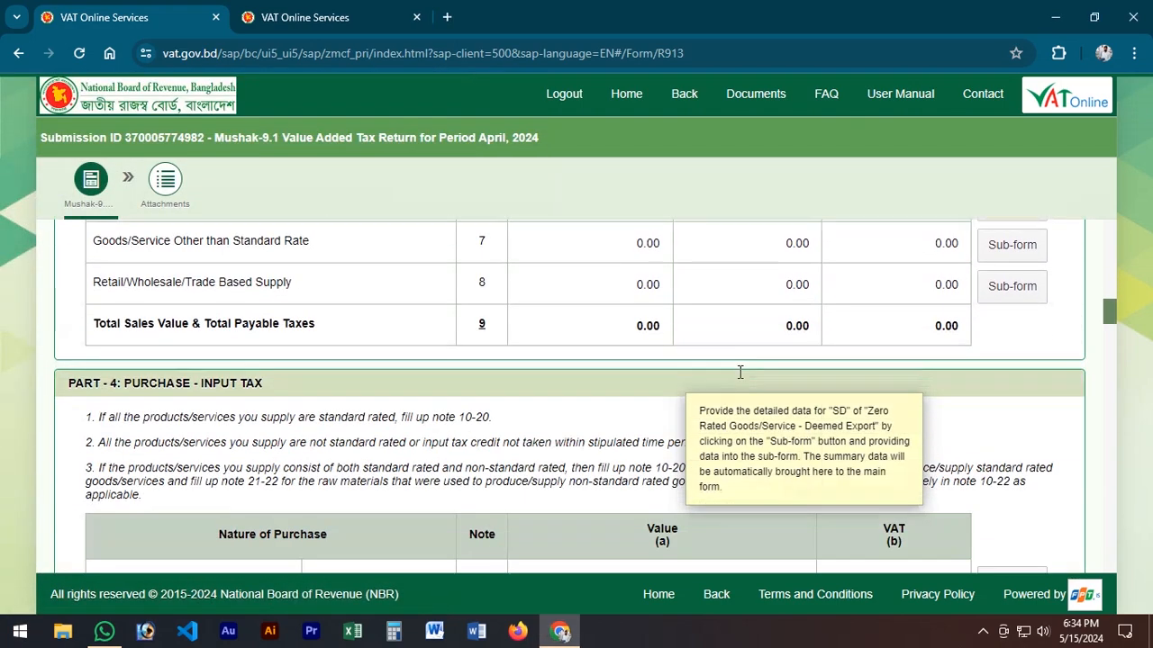
{"action": "scroll", "coordinate": [739, 372], "scroll_direction": "down", "scroll_amount": 10}
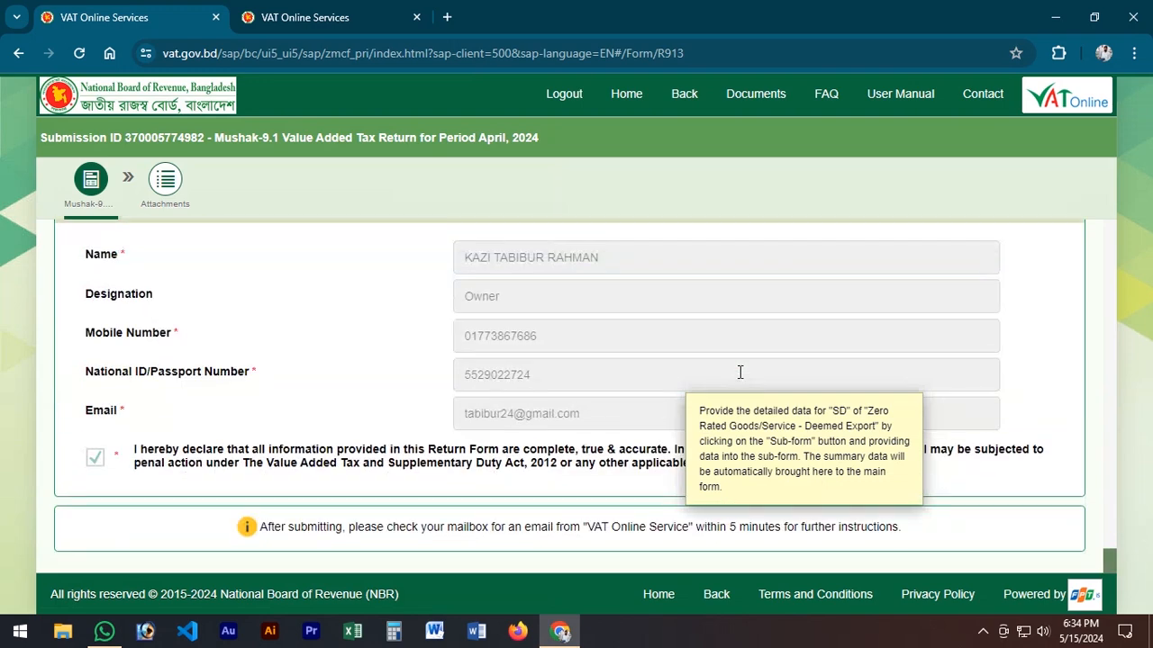